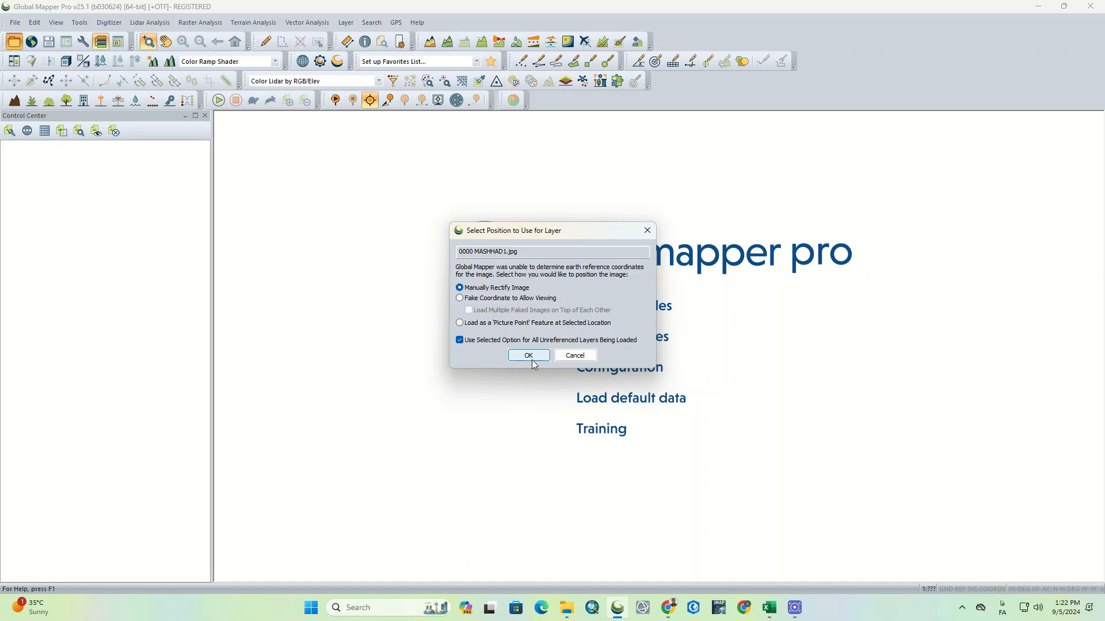
- Load 0000 MASHHAD1.jpg with manual rectification and shrink the Image Rectifier window to sit over the main map view
click(524, 355)
click(500, 371)
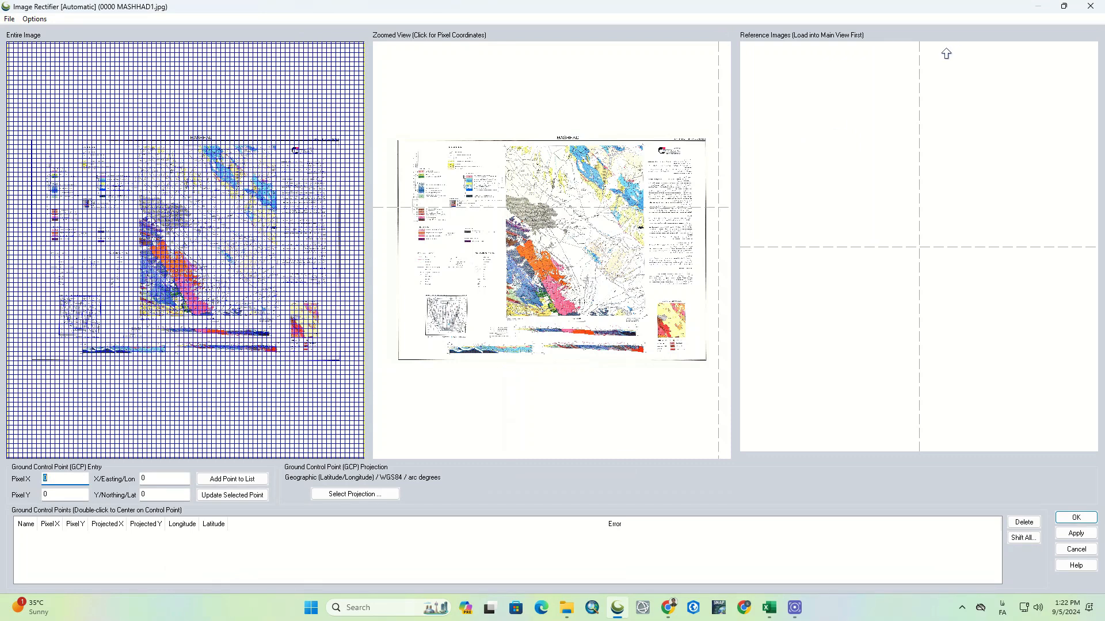
click(1063, 5)
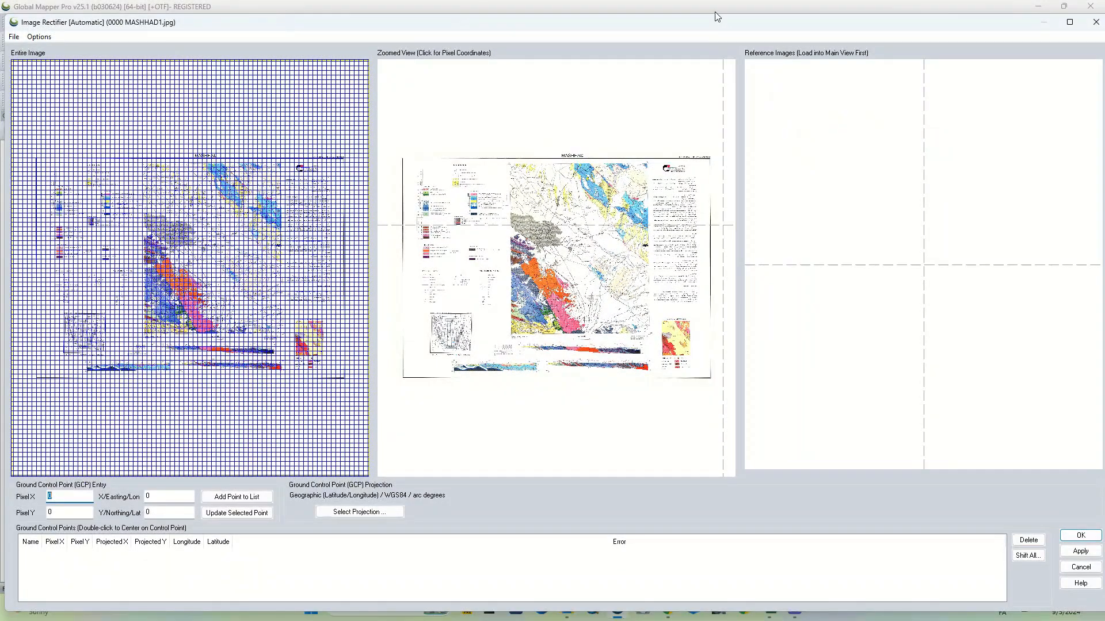
drag(714, 13, 794, 208)
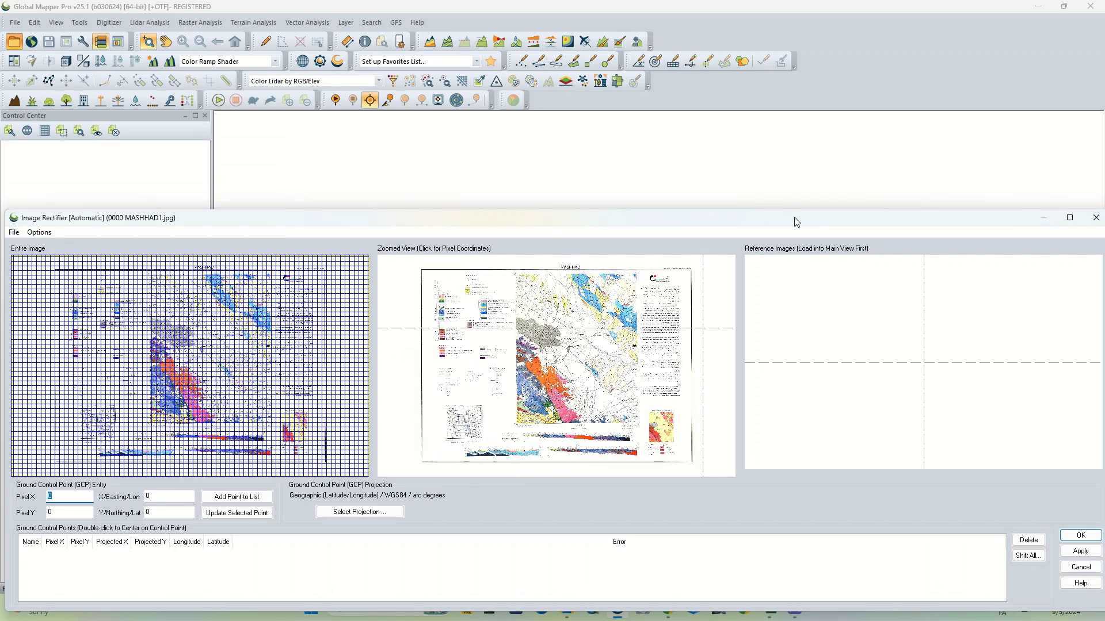
drag(987, 285, 606, 285)
drag(397, 222, 739, 120)
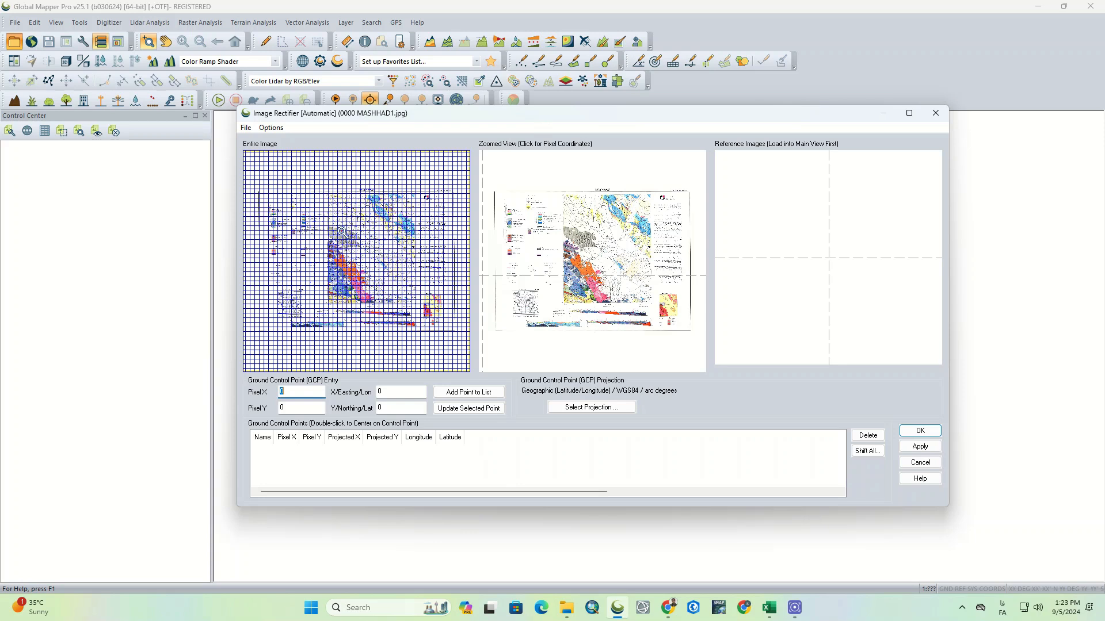
- Mark the first ground control point exactly on the geological map's northwest corner
click(342, 204)
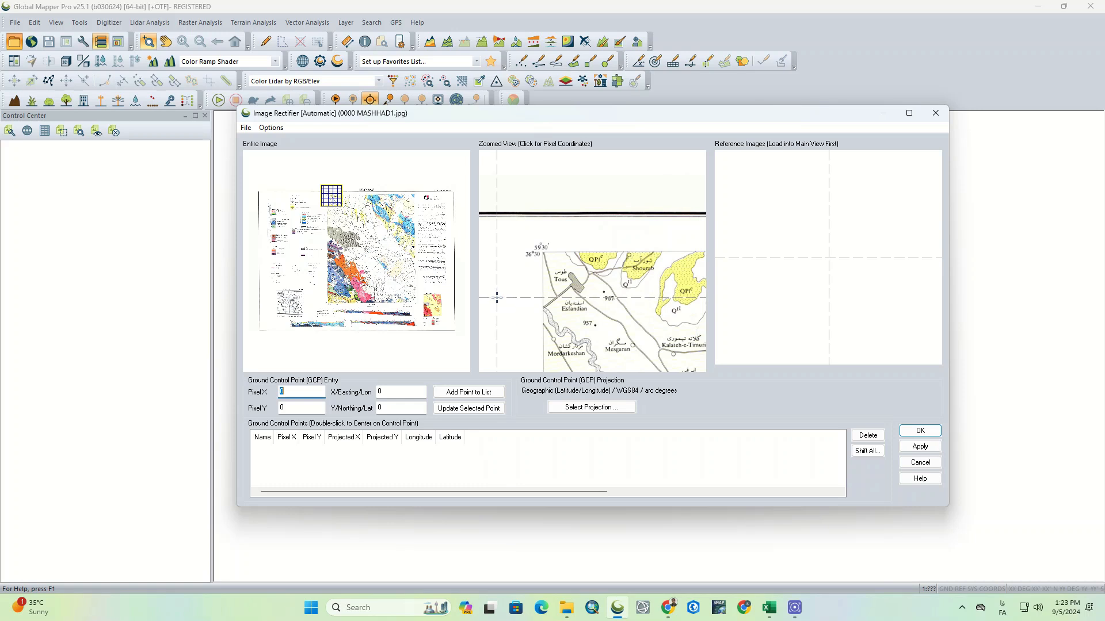
scroll(543, 257, up, 2)
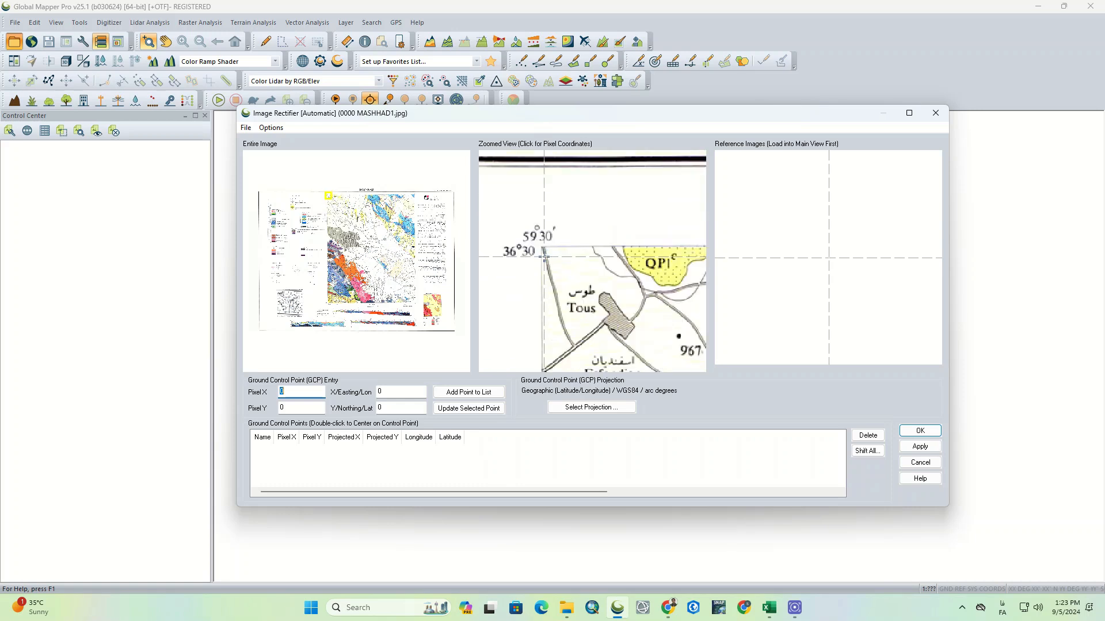
scroll(544, 257, up, 1)
scroll(546, 256, down, 1)
scroll(557, 253, up, 1)
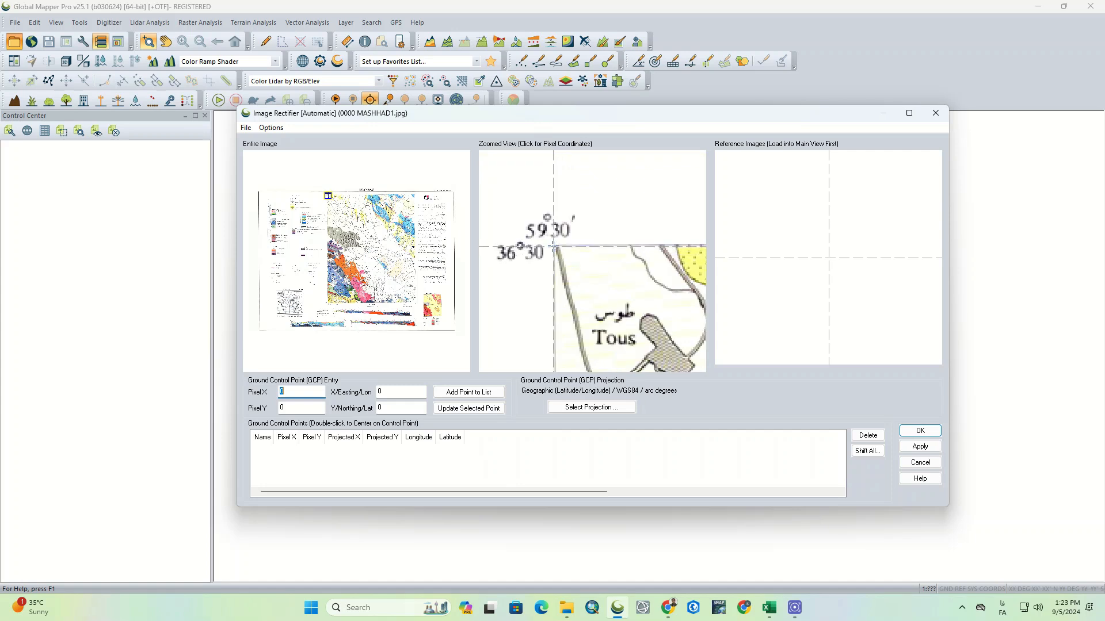
click(554, 246)
- Give the northwest corner longitude 59 30 and latitude 36 30, and add it to the control points as Point 1
click(392, 394)
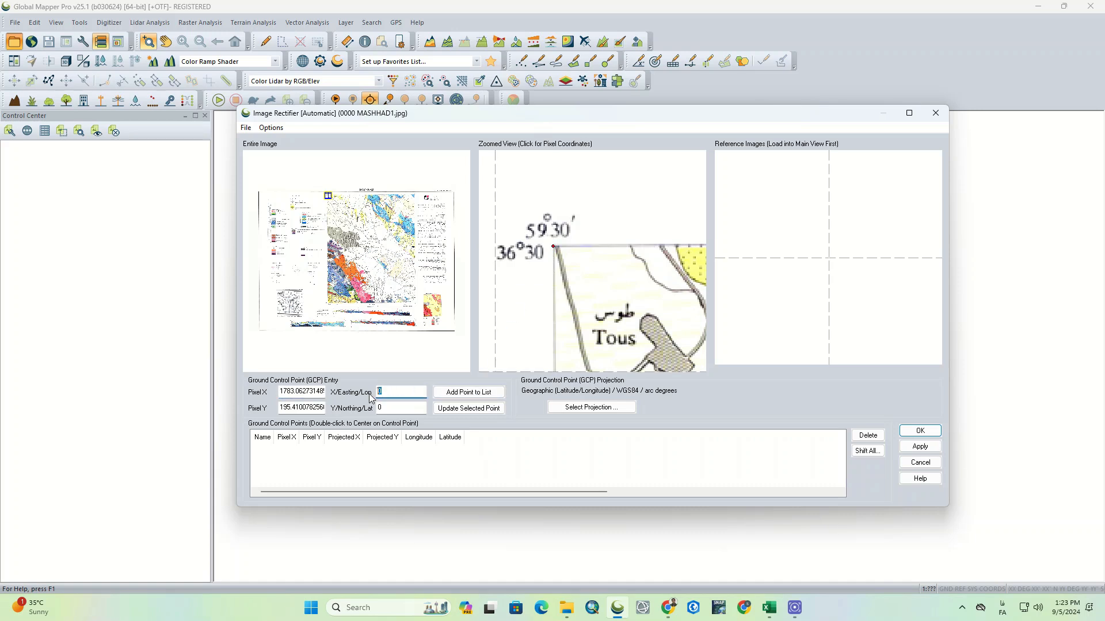
text(59 3)
click(379, 407)
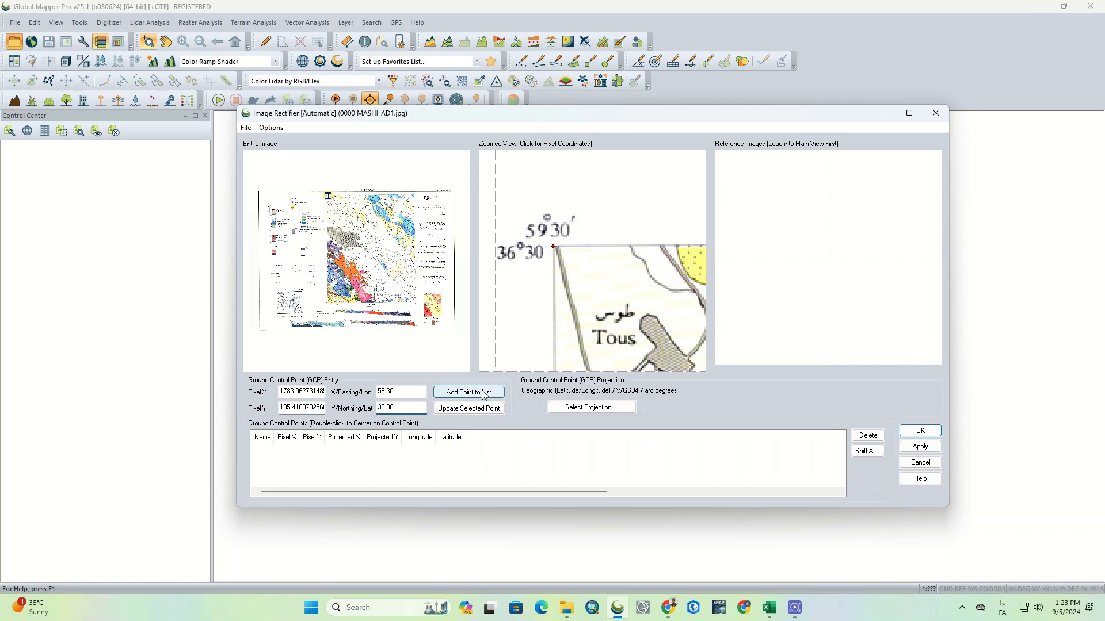
click(499, 397)
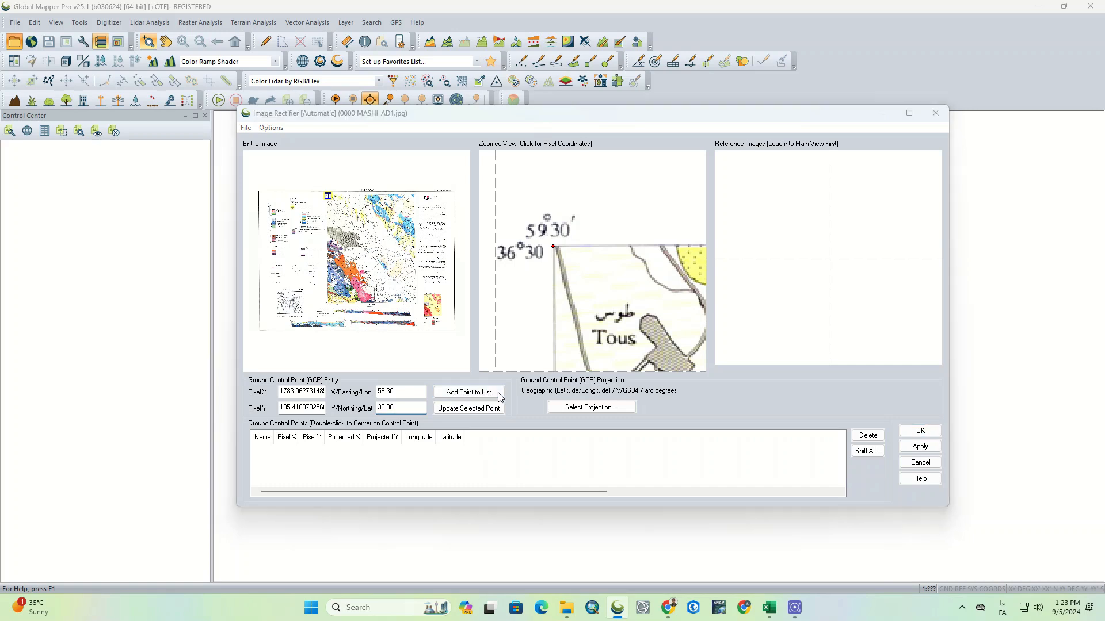
click(541, 328)
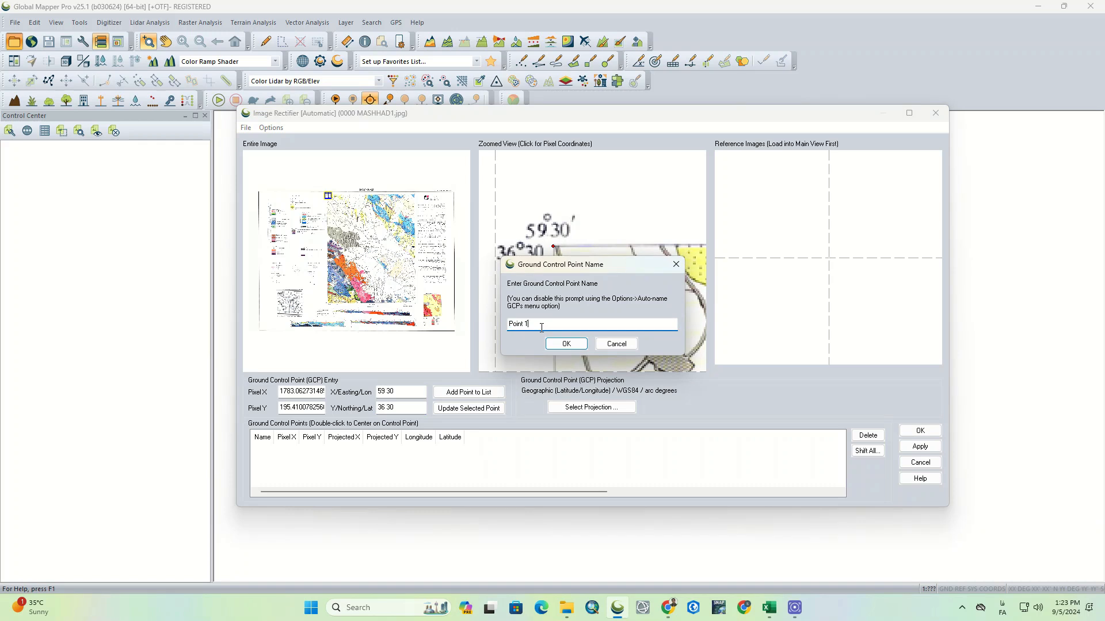
click(552, 343)
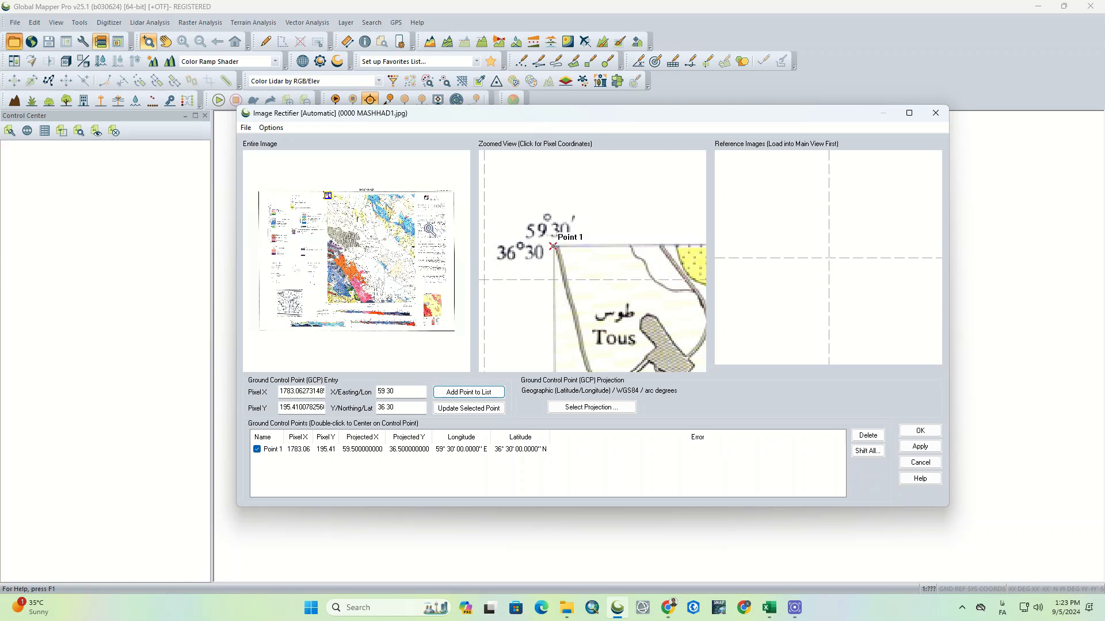
- Add the map's northeast corner as control point Point 2 with longitude 60 00 and latitude 36 30
click(412, 196)
scroll(576, 242, up, 2)
click(609, 251)
drag(414, 391, 377, 392)
text(60 00)
click(469, 391)
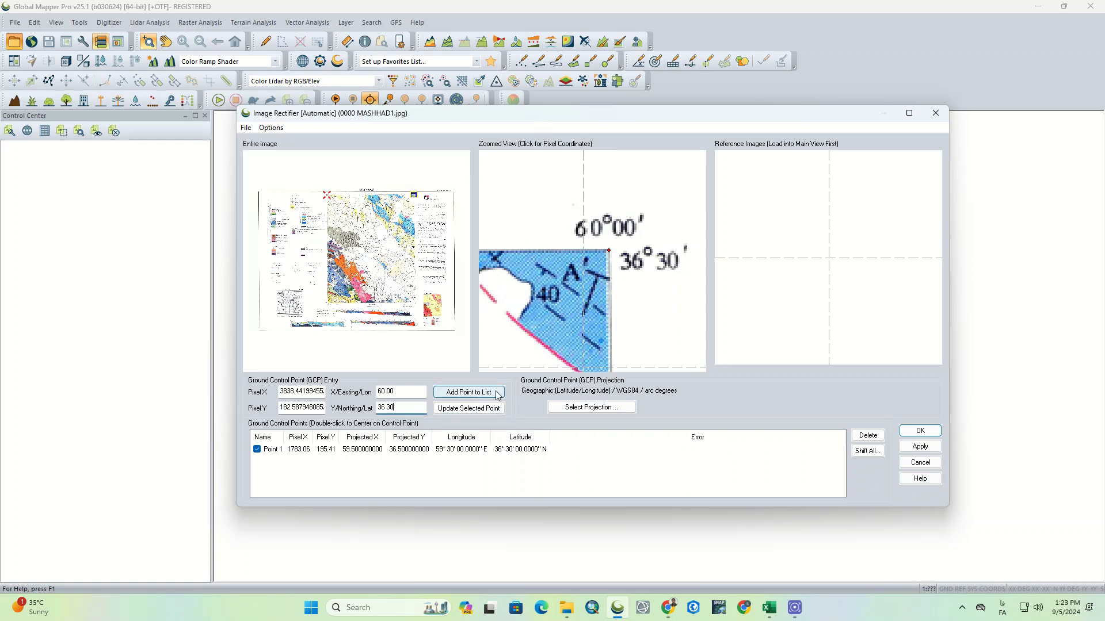
click(570, 343)
- Add the map's southeast corner as control point Point 3 with longitude 60 00 and latitude 36 00
click(414, 300)
scroll(602, 312, up, 2)
click(595, 286)
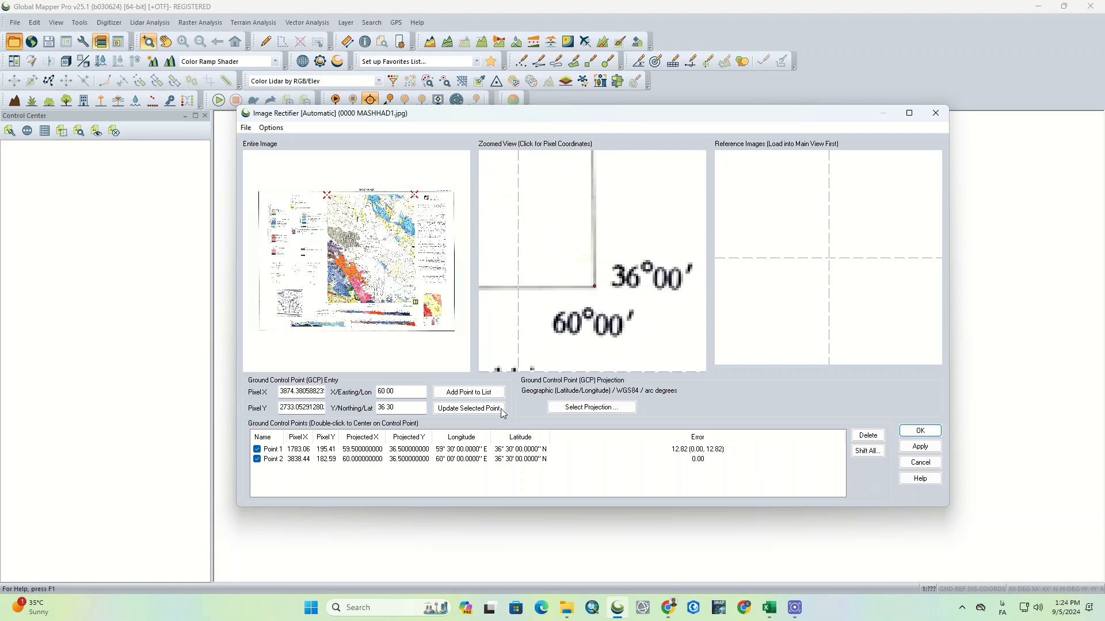
click(404, 409)
double_click(389, 408)
click(469, 392)
key(Return)
click(576, 452)
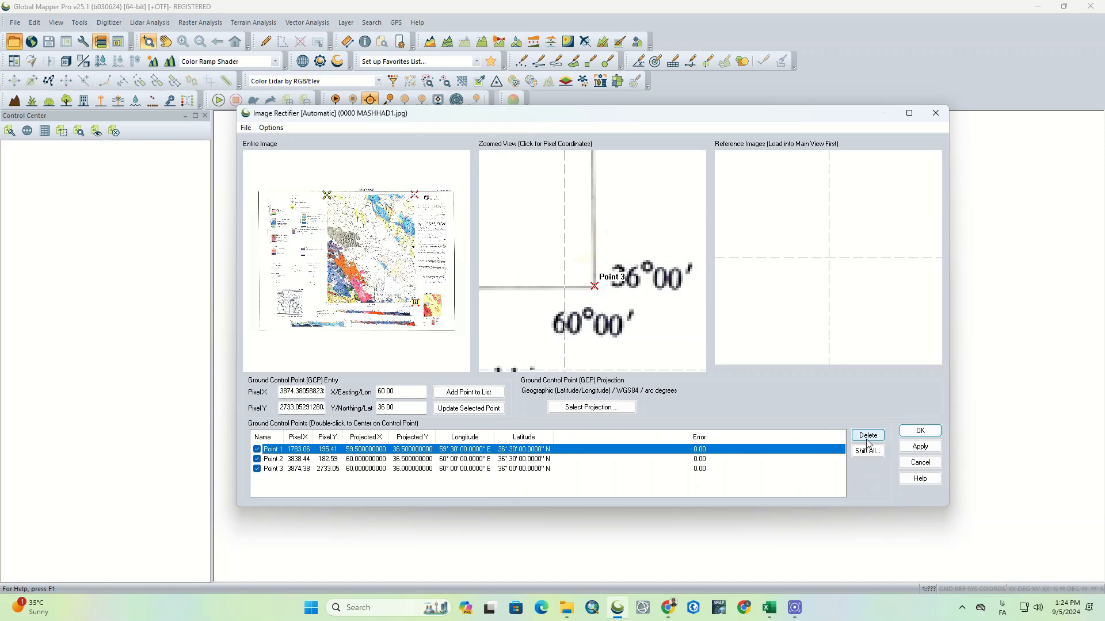
- Add the map's southwest corner as control point Point 4 with longitude 59 30 and latitude 36 00
click(327, 303)
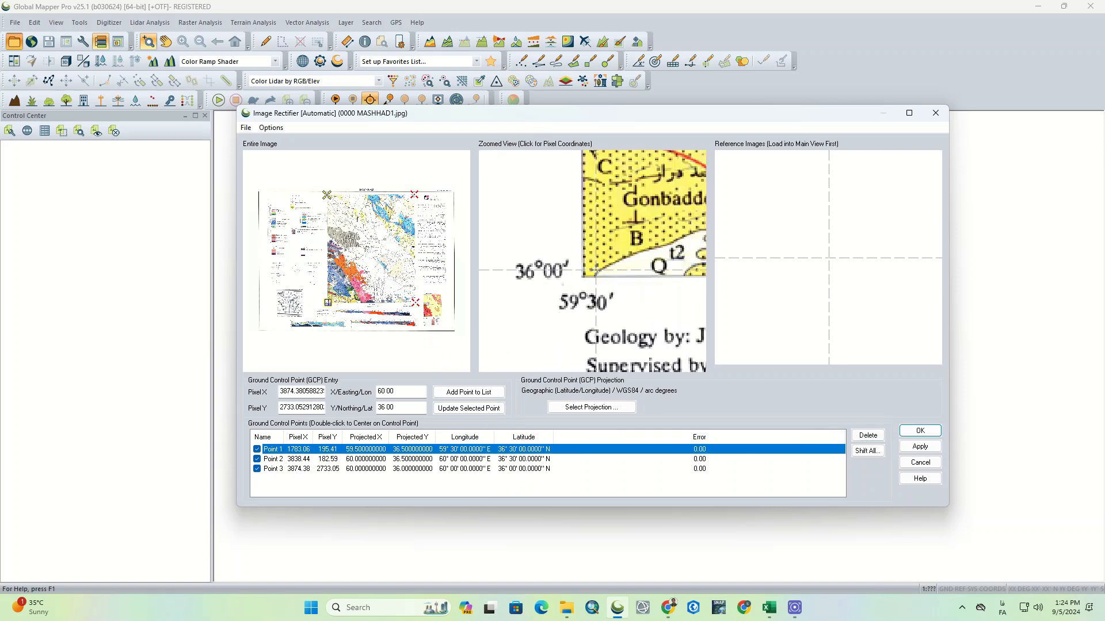
click(583, 275)
triple_click(385, 392)
text(5)
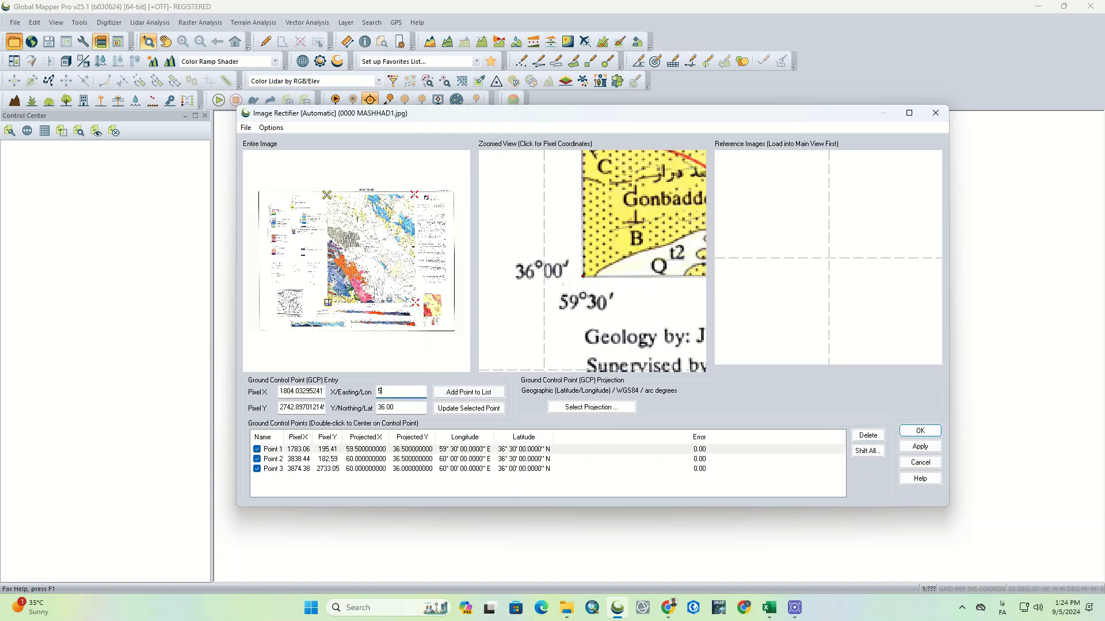
text(9 30)
click(468, 392)
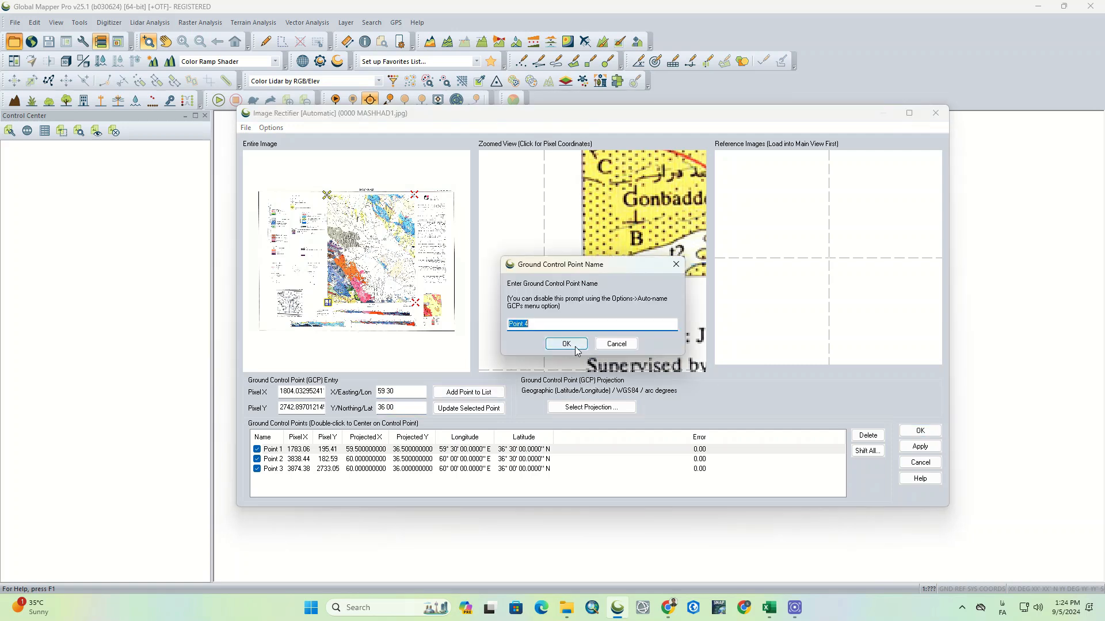
key(Return)
- Apply the rectification with the four control points and dismiss the re-rectify tip so it does not show again
click(927, 449)
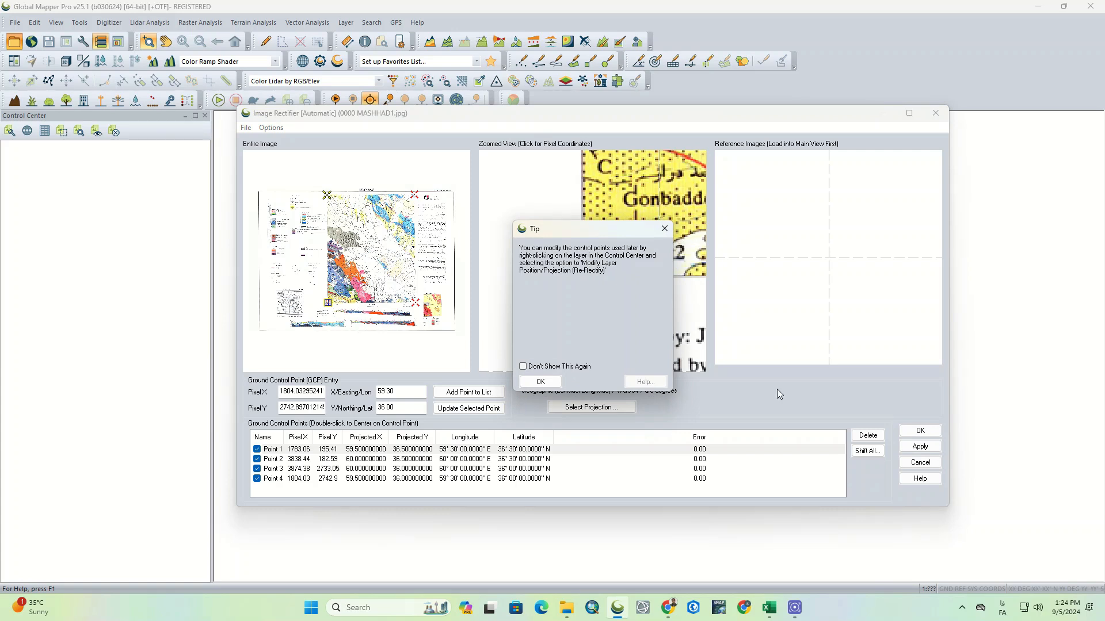
click(563, 367)
click(544, 382)
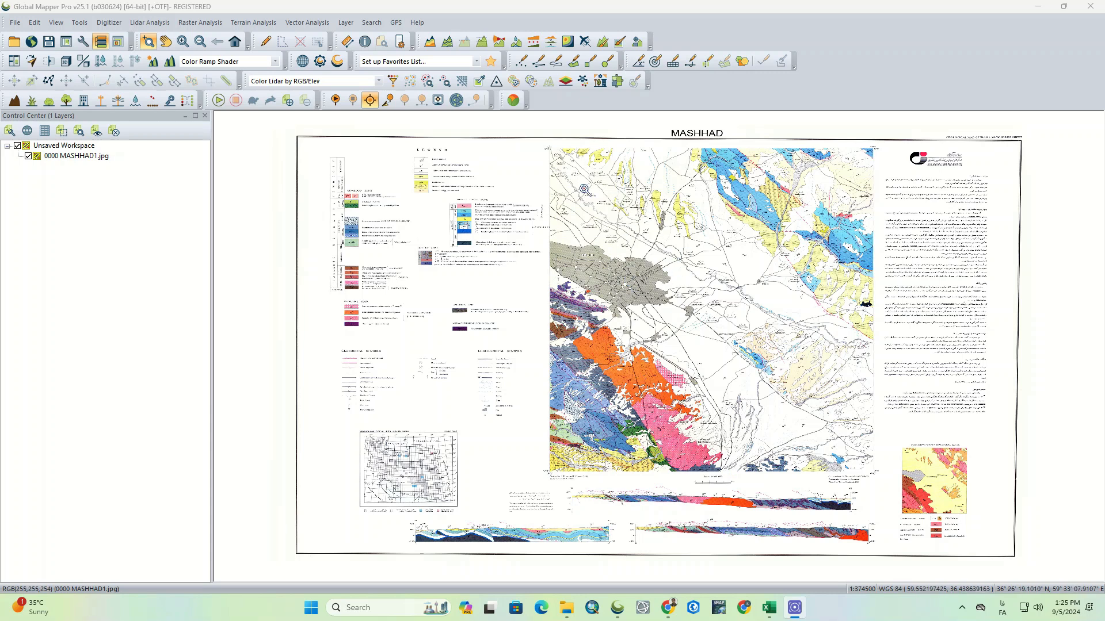
- Download the World Imagery online source for the current screen bounds as a background layer
click(40, 44)
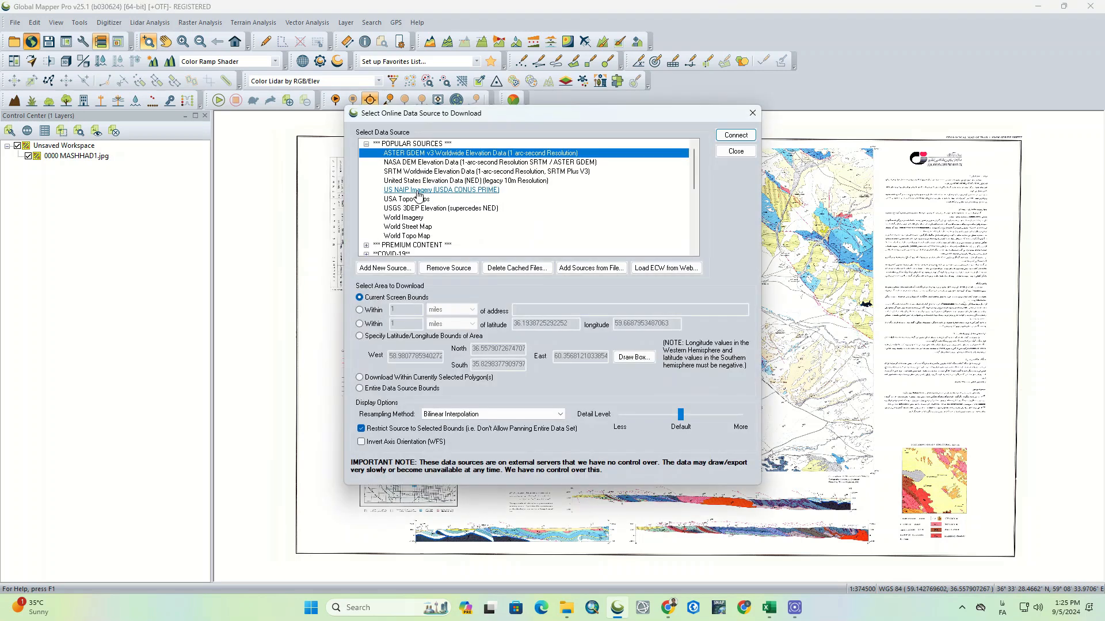
click(418, 217)
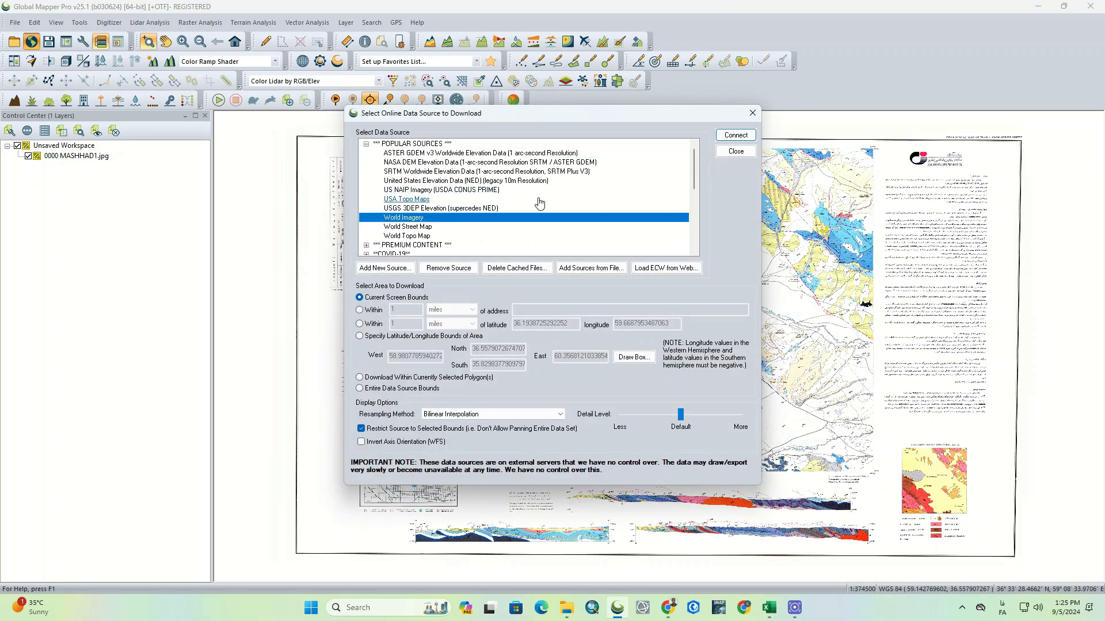
click(735, 136)
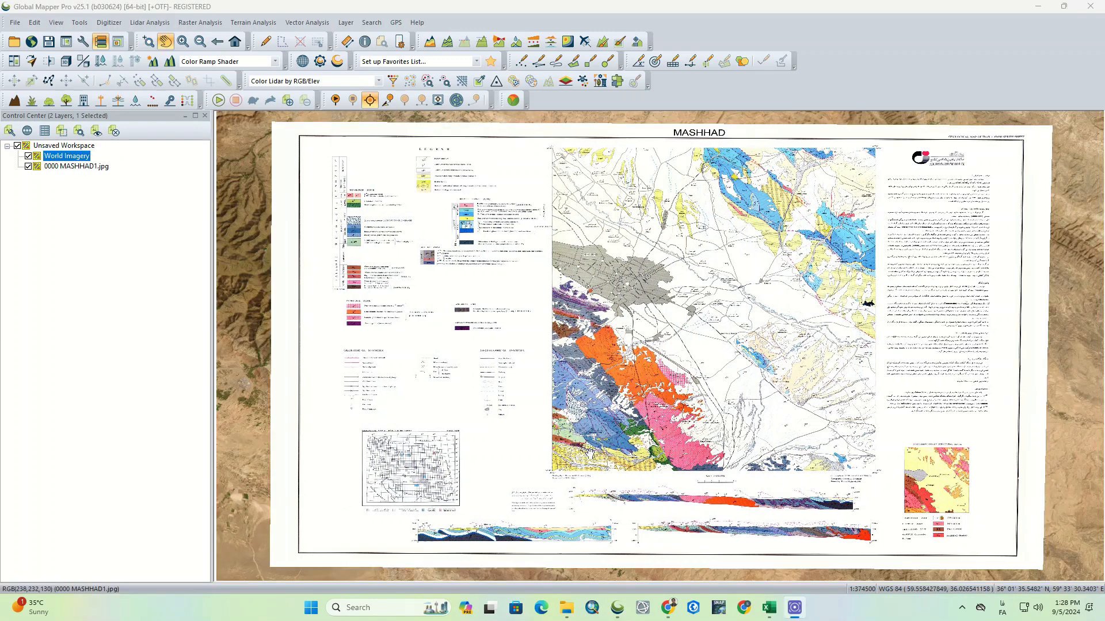
- Switch the 0000 MASHHAD1.jpg layer off and on repeatedly to compare its alignment with the satellite imagery
click(28, 166)
click(28, 166)
click(28, 166)
click(28, 166)
click(28, 166)
click(28, 166)
click(28, 166)
click(28, 166)
click(28, 166)
click(28, 166)
click(28, 167)
click(28, 167)
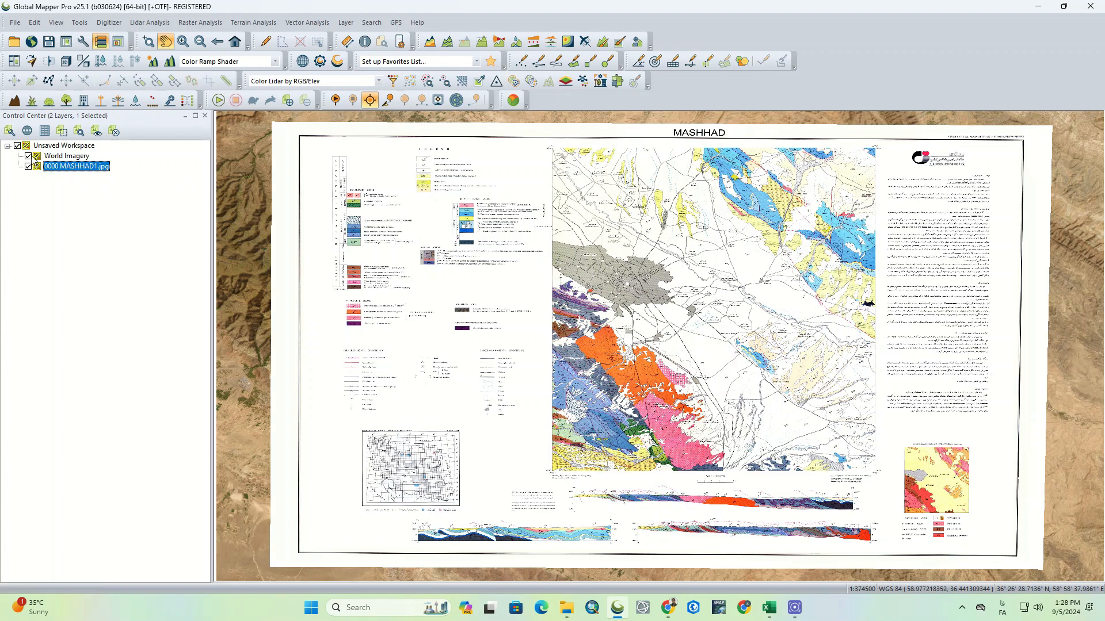
- Toggle the World Imagery layer's visibility for a last check and remove that layer from the workspace
click(28, 156)
click(28, 156)
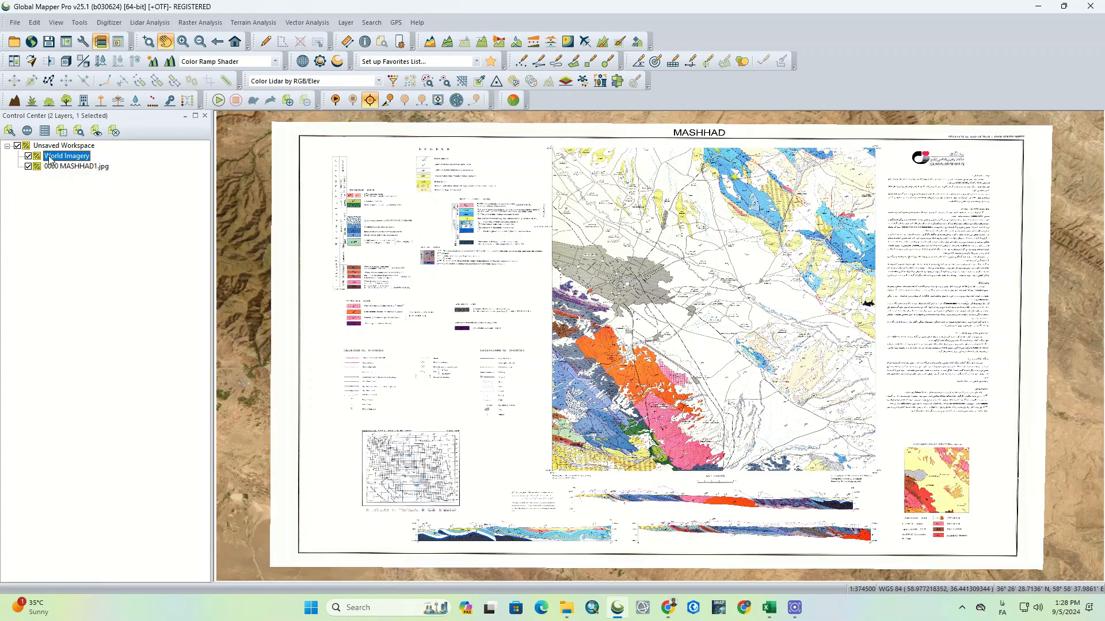
right_click(50, 156)
click(86, 200)
- Set up a raster export of the georeferenced map in JPG format, with the export bounds covering all loaded data
click(17, 23)
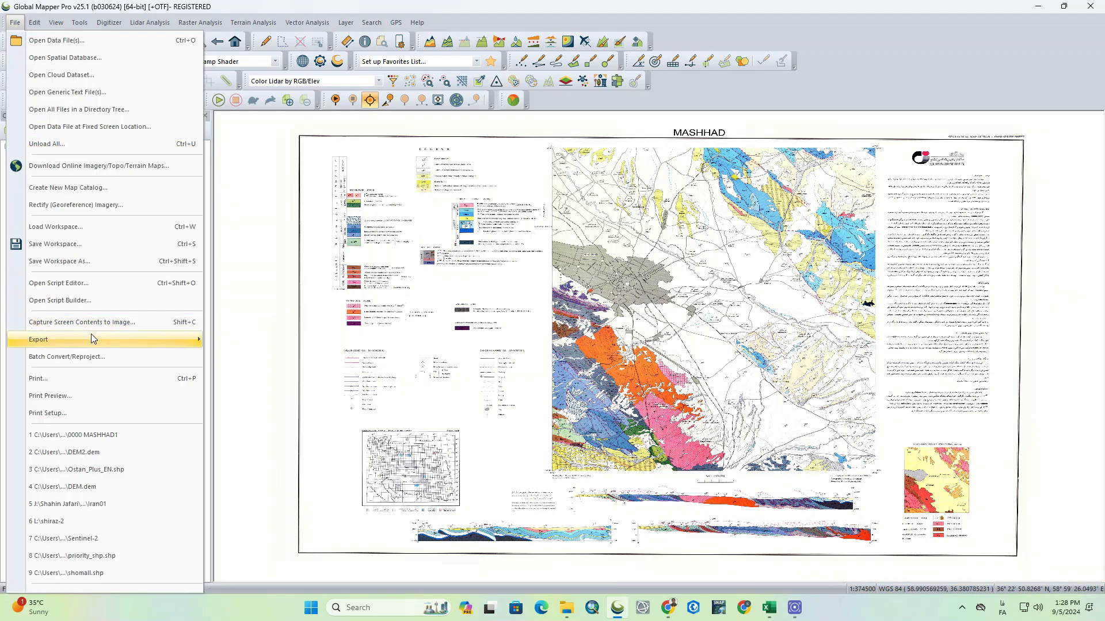
mouse_move(91, 338)
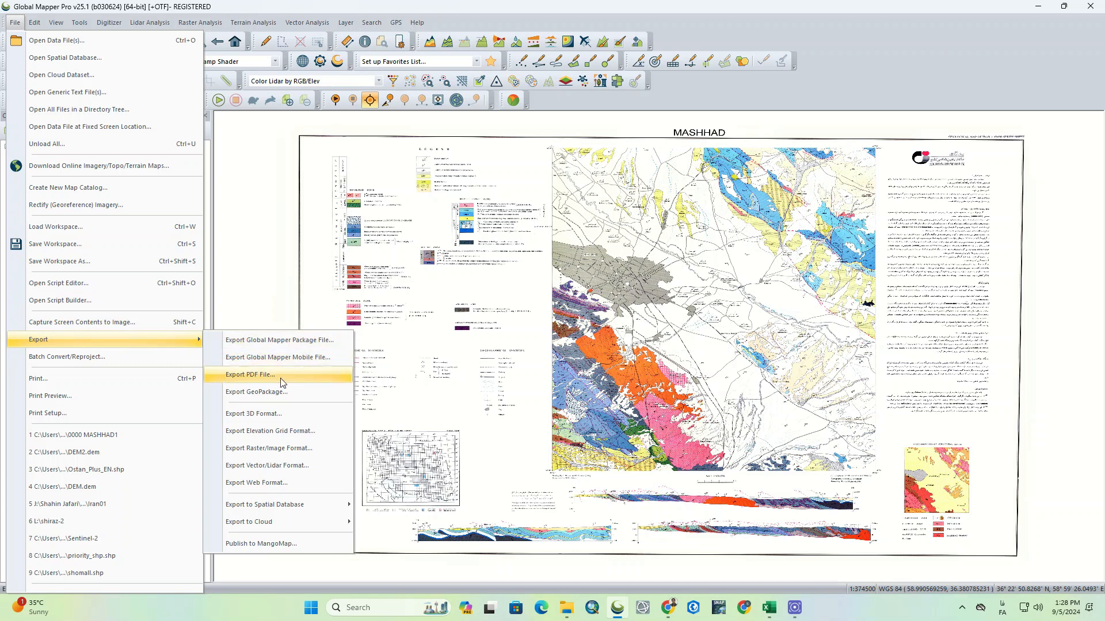
click(322, 449)
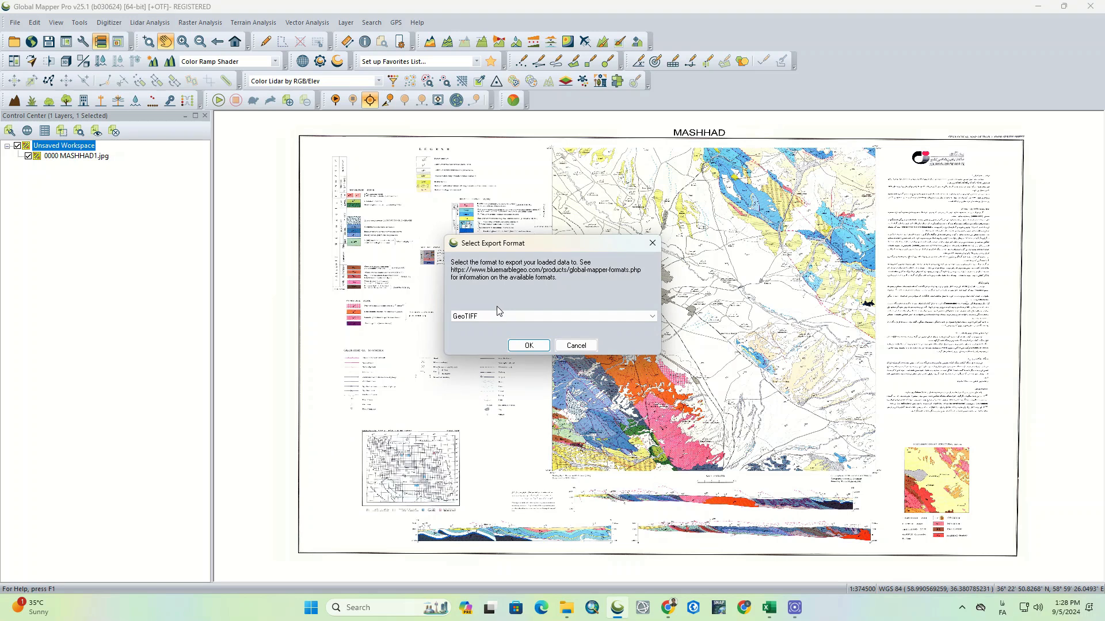
click(648, 318)
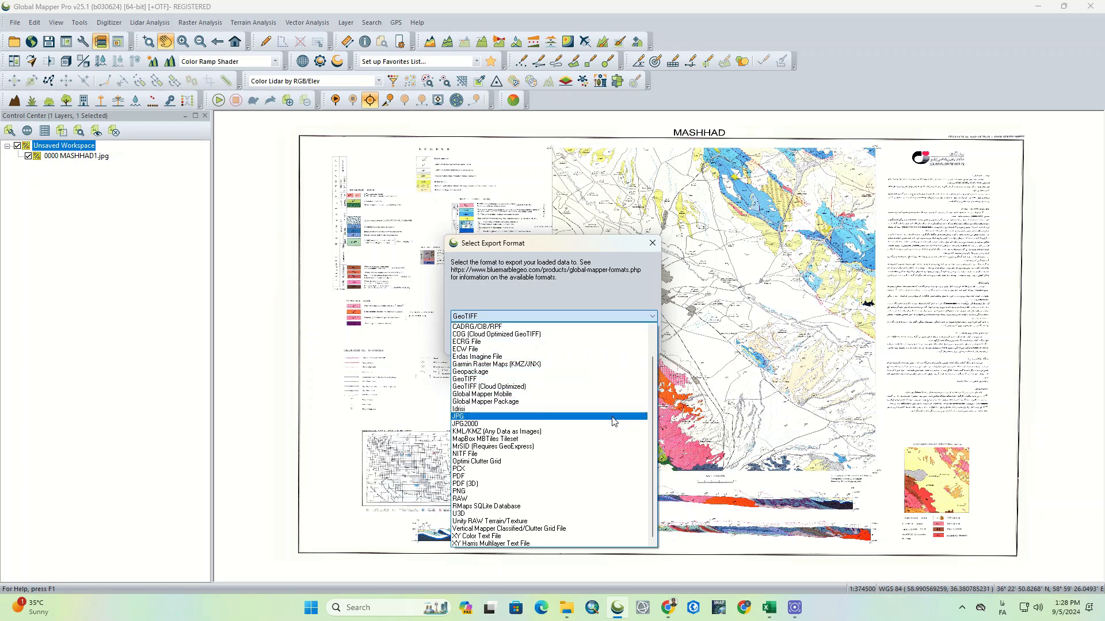
click(613, 422)
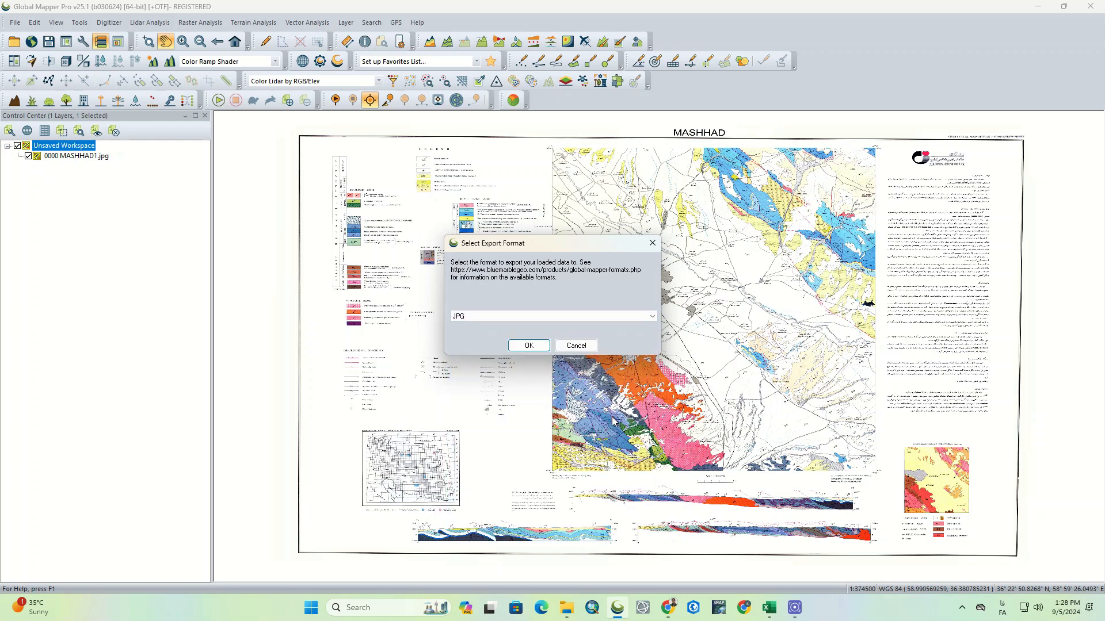
click(529, 345)
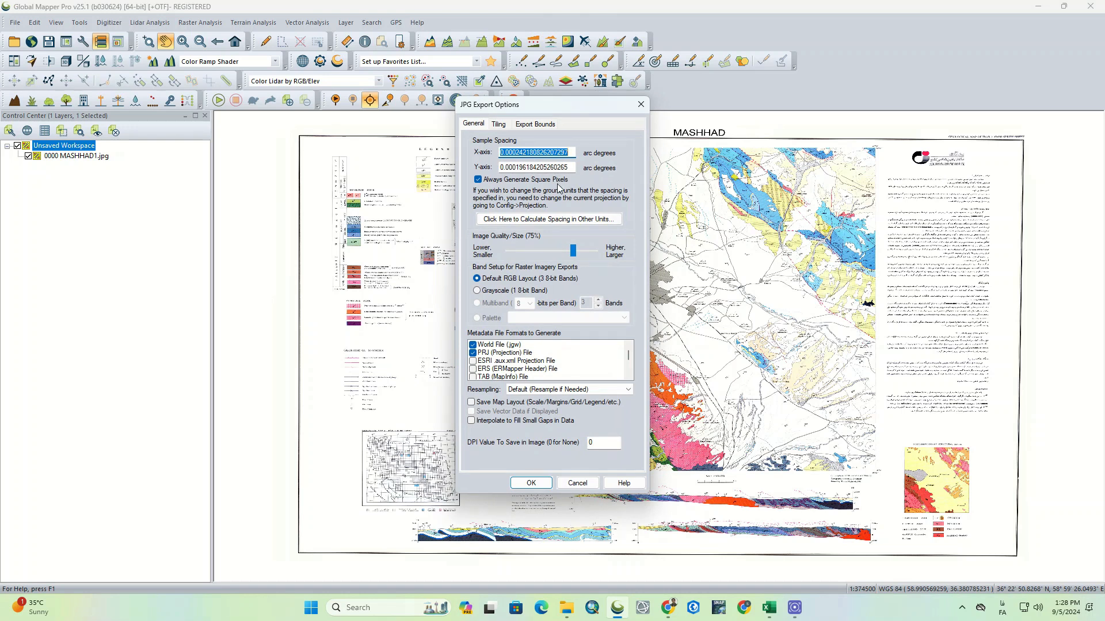
click(532, 124)
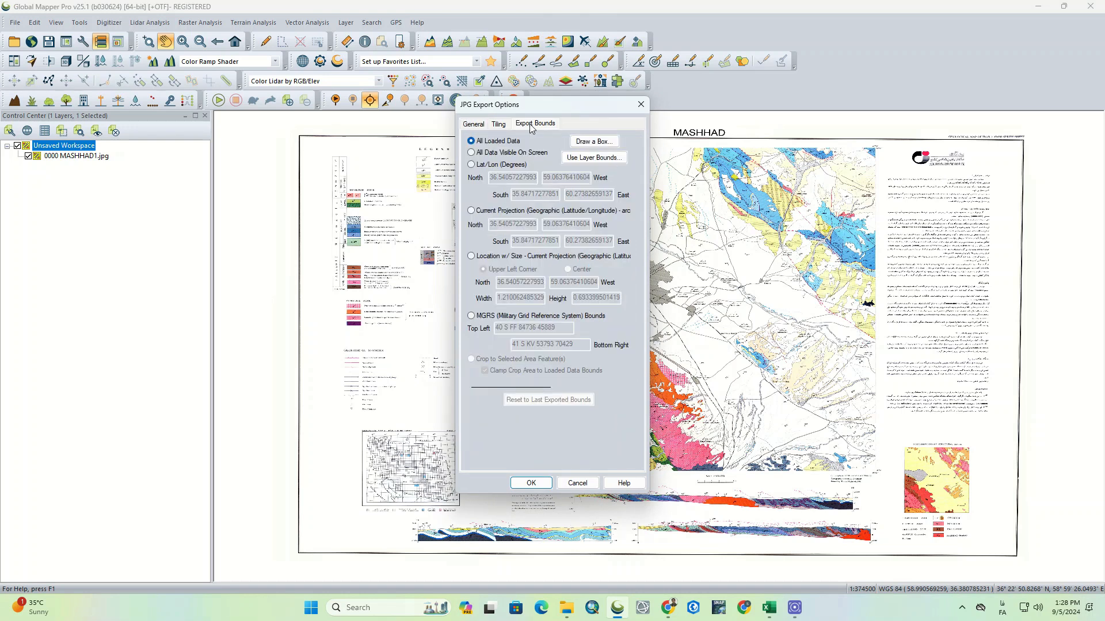
click(531, 483)
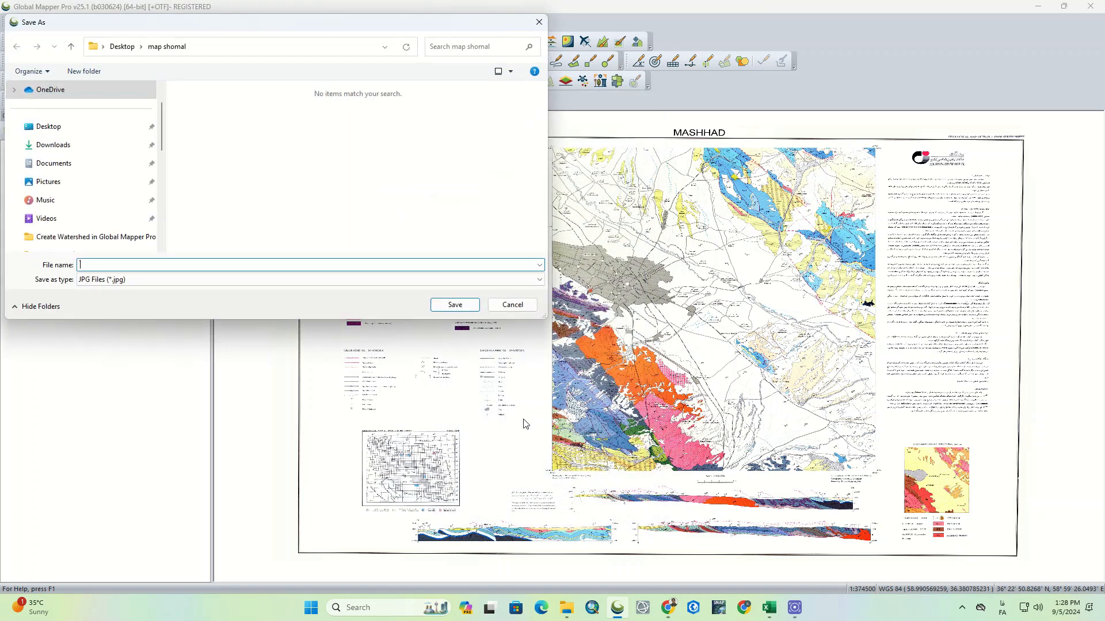
- Save the JPG export to the Desktop under the file name Map1
click(68, 128)
click(111, 266)
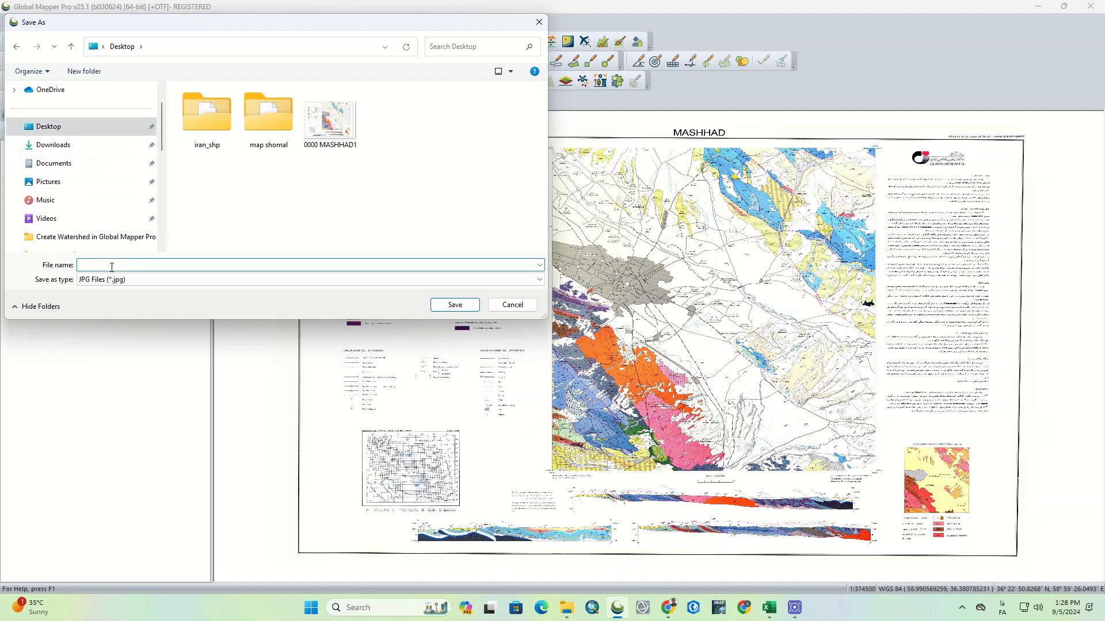
key(alt+shift)
text(Map1)
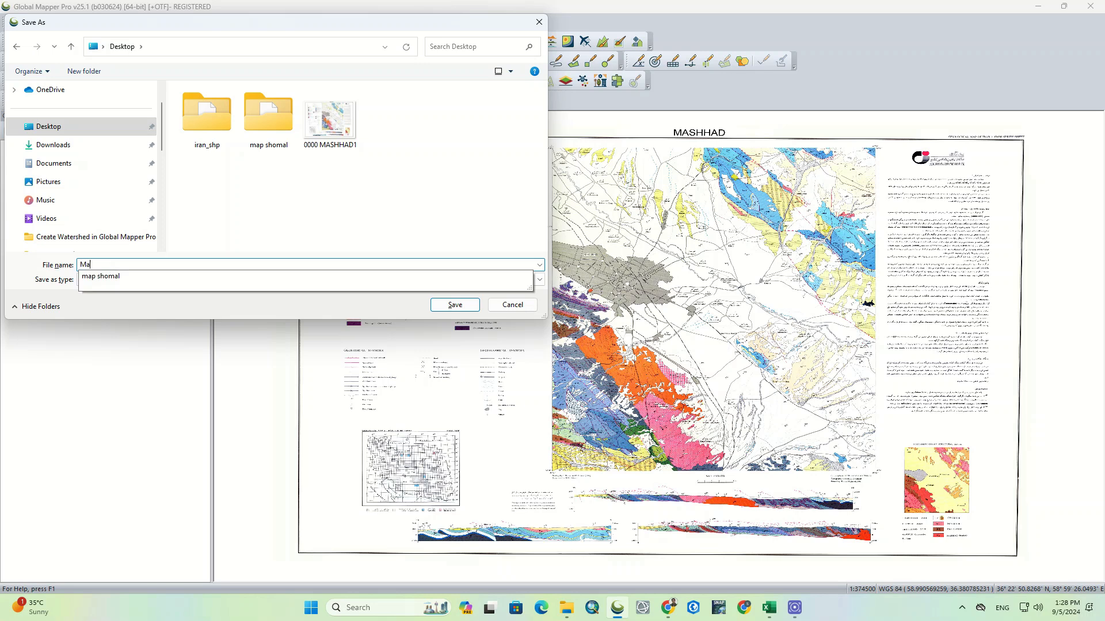
key(Return)
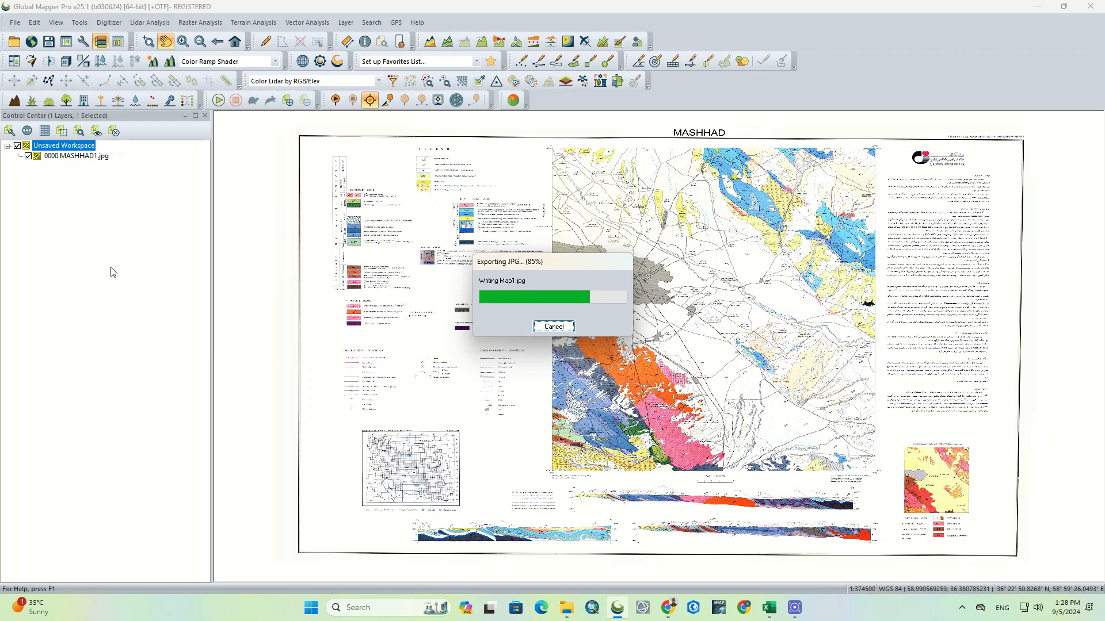
- Close the 0000 MASHHAD1.jpg layer without saving the changes to a workspace
right_click(85, 156)
click(151, 198)
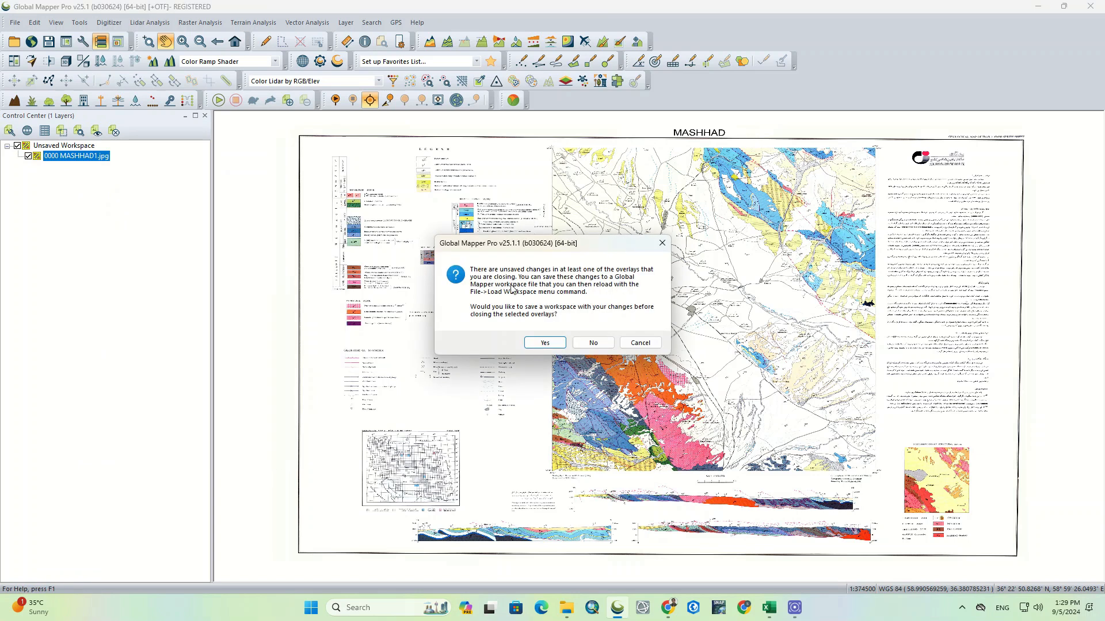
click(593, 343)
- Load the exported Map1 image from the Desktop into the empty workspace
key(ctrl+o)
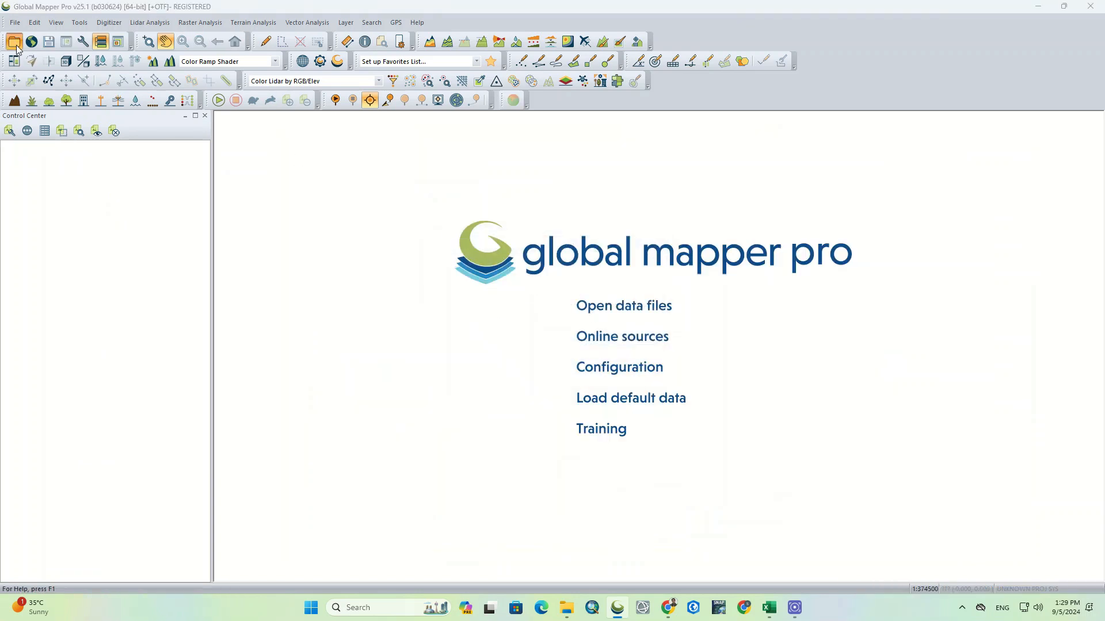
click(450, 122)
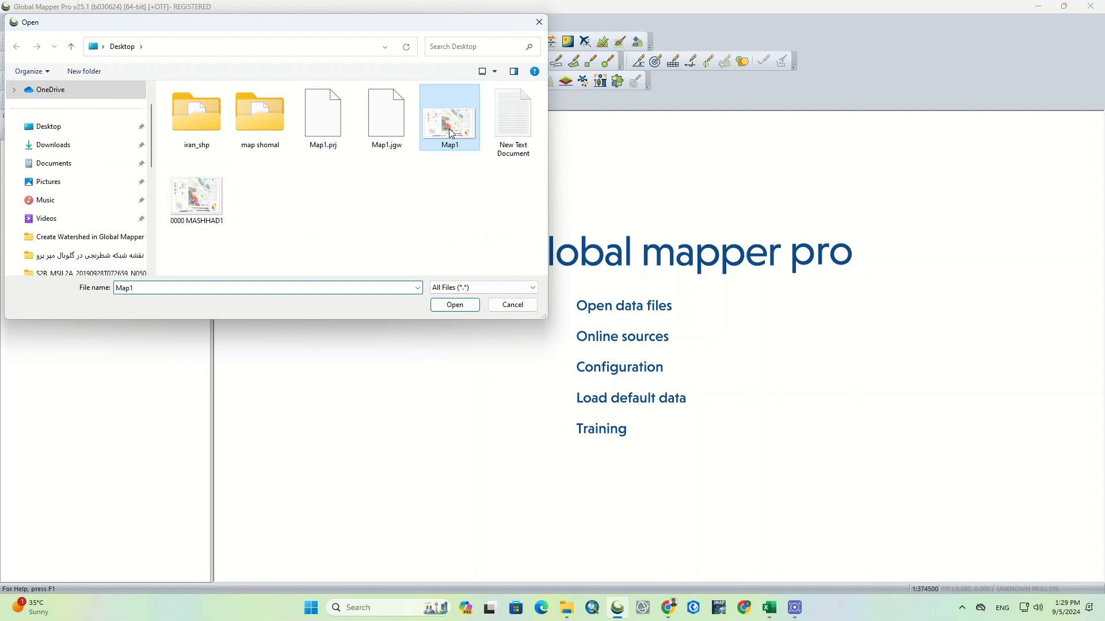
click(469, 305)
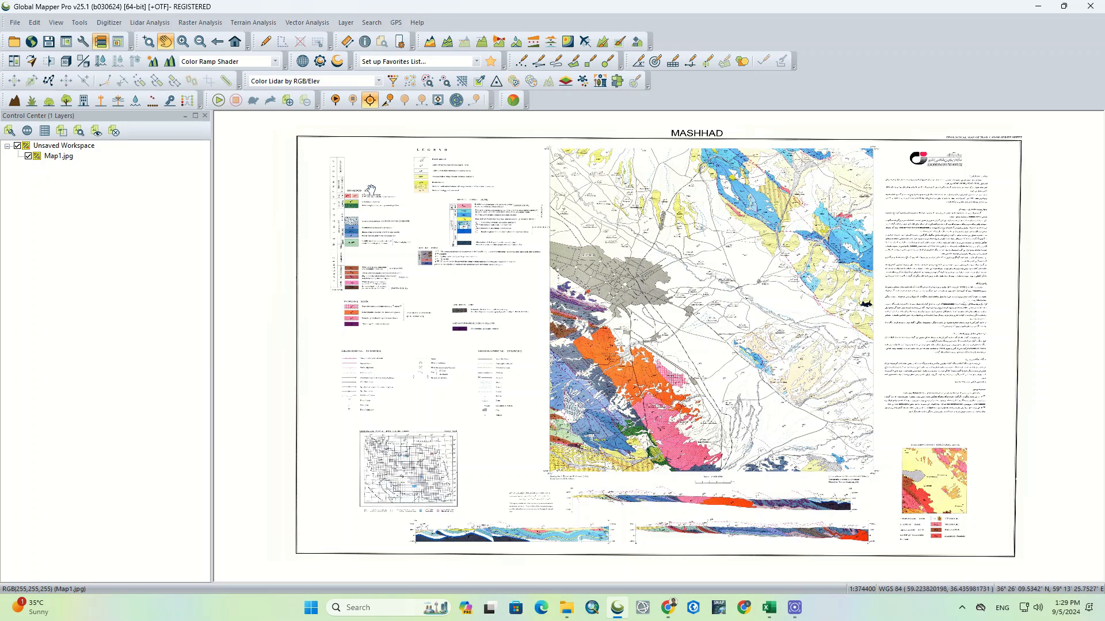
- Add the World Imagery online source for the current screen bounds and place it beneath the Map1.jpg layer, with both layers shown
click(31, 42)
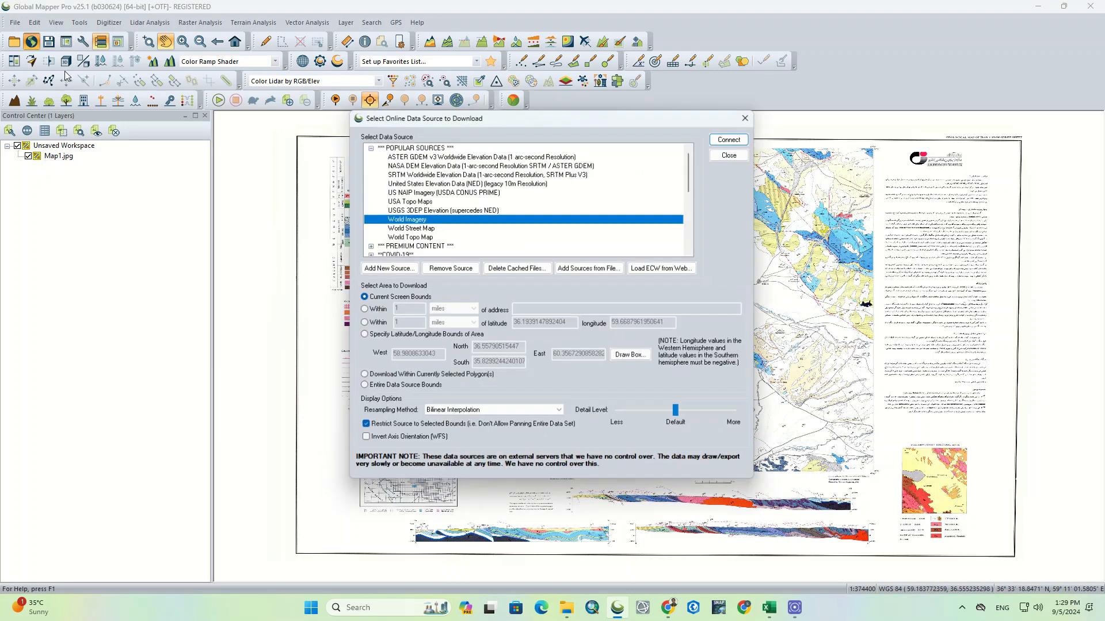
click(732, 139)
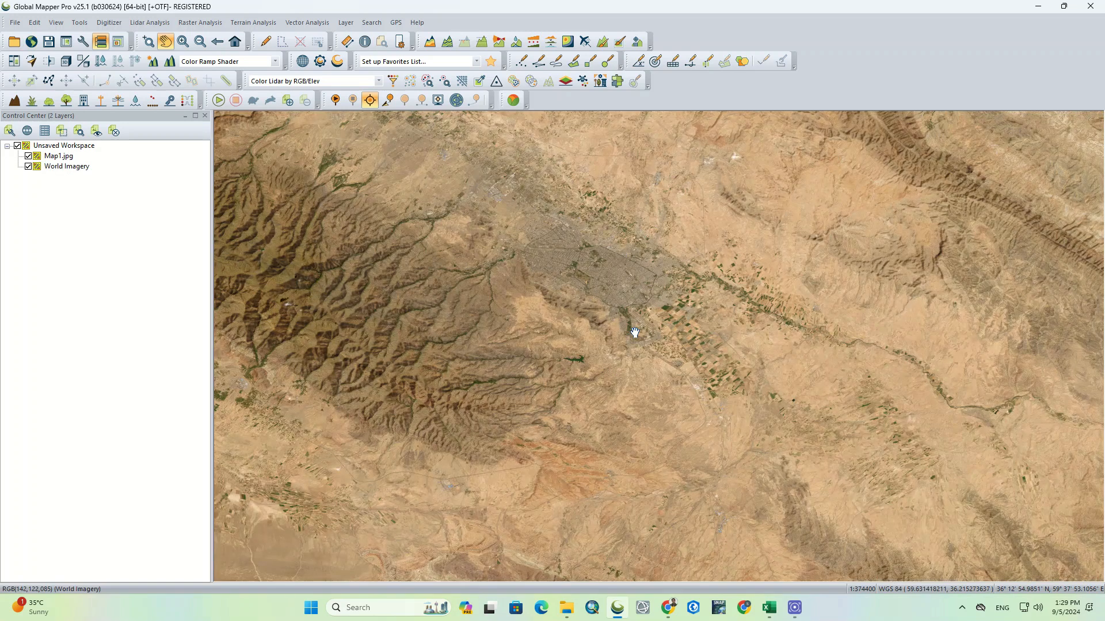
click(28, 168)
click(27, 167)
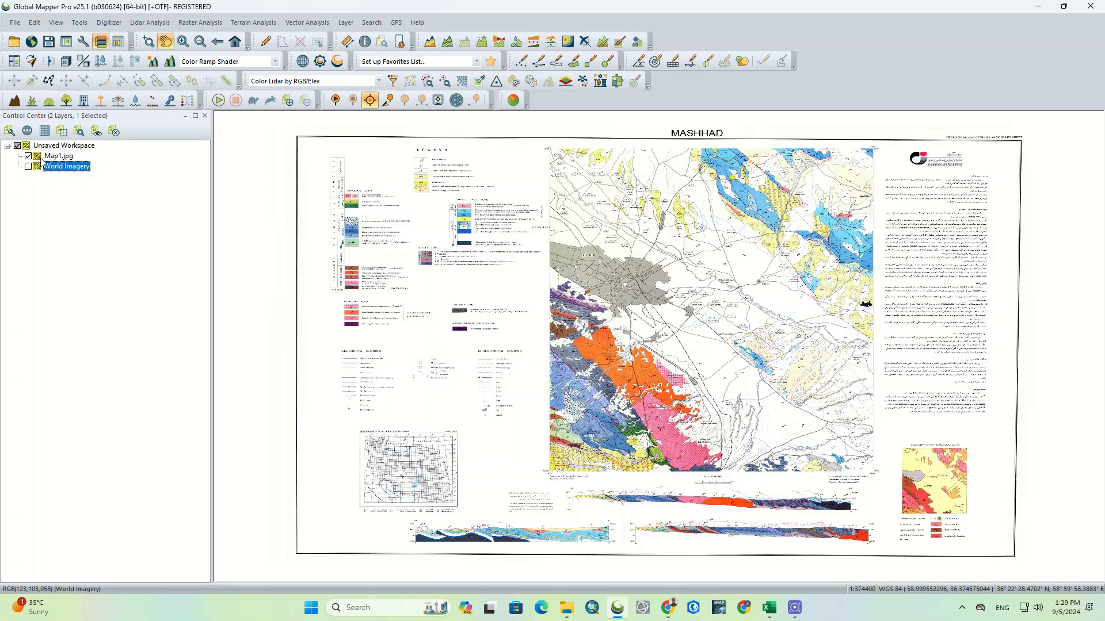
drag(48, 156, 56, 179)
click(28, 156)
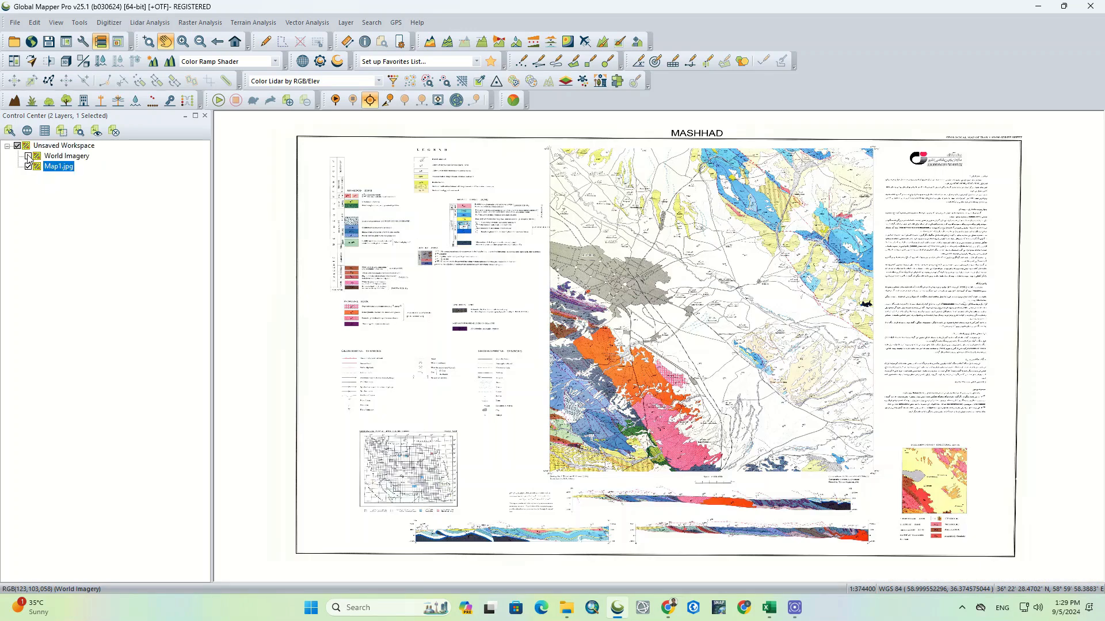
- Switch the Map1.jpg layer off and on repeatedly to compare its position with the satellite imagery
click(28, 166)
click(29, 166)
click(28, 167)
click(28, 167)
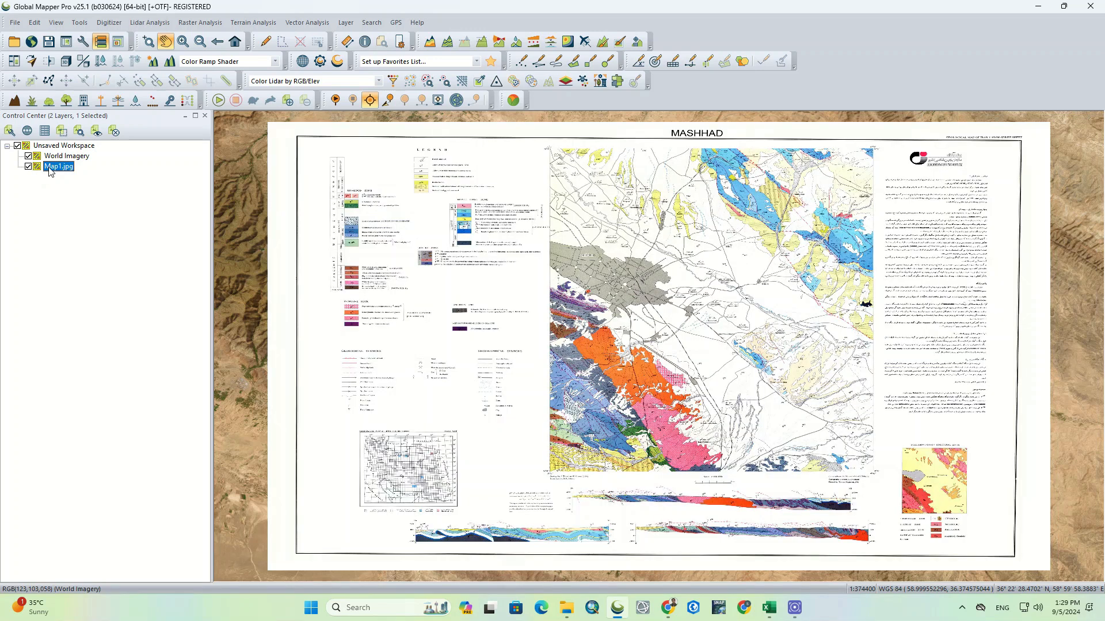
- Open the original 0000 MASHHAD1 scan from the Desktop to check whether it carries coordinates, and cancel its positioning dialog
click(14, 41)
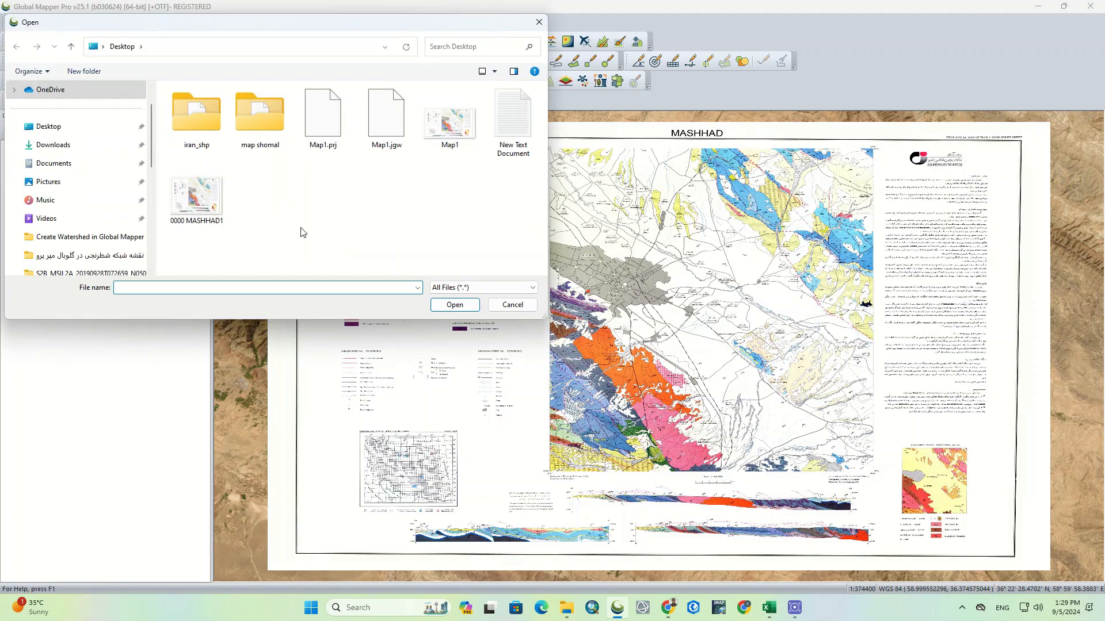
double_click(199, 199)
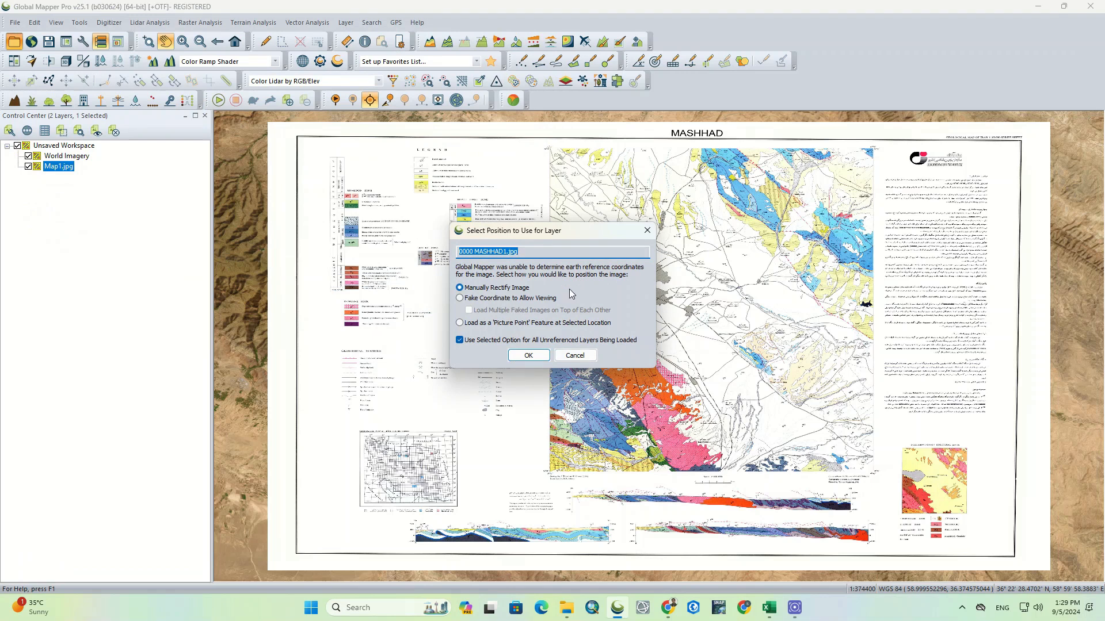
click(647, 230)
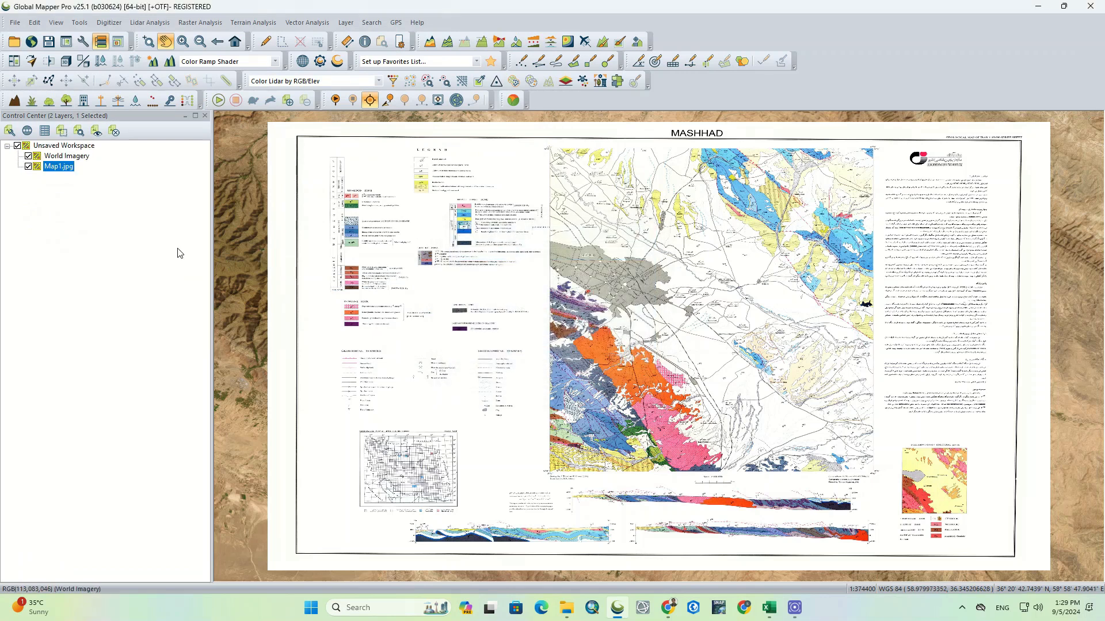